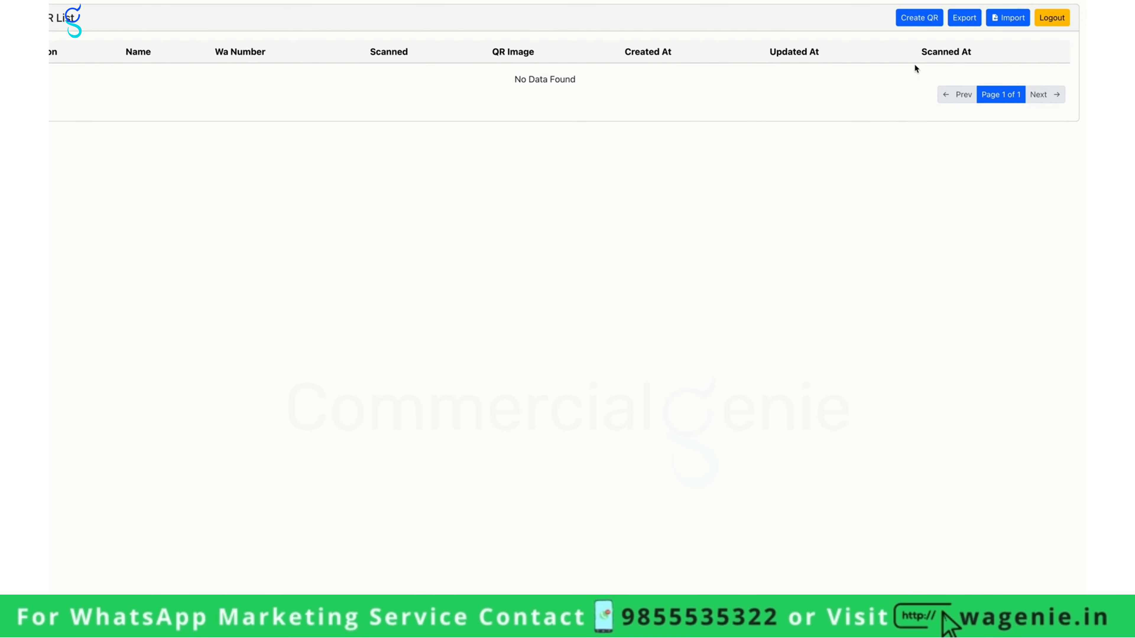
Step: Start a new QR entry with the name "test" and fill in the WhatsApp number
click(921, 20)
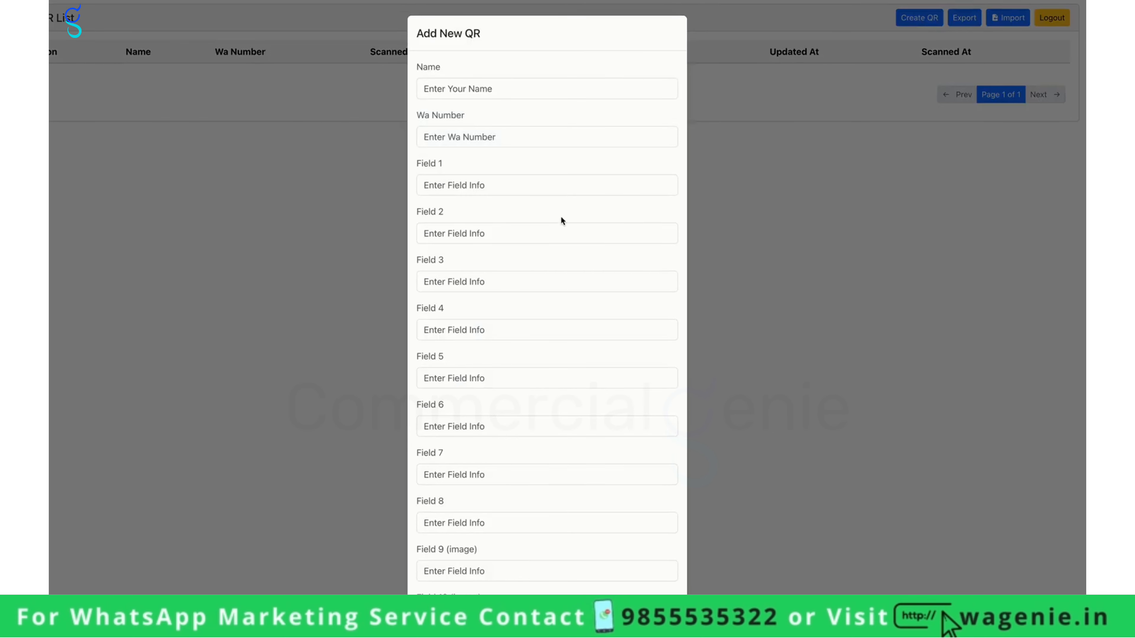
click(513, 86)
text(test)
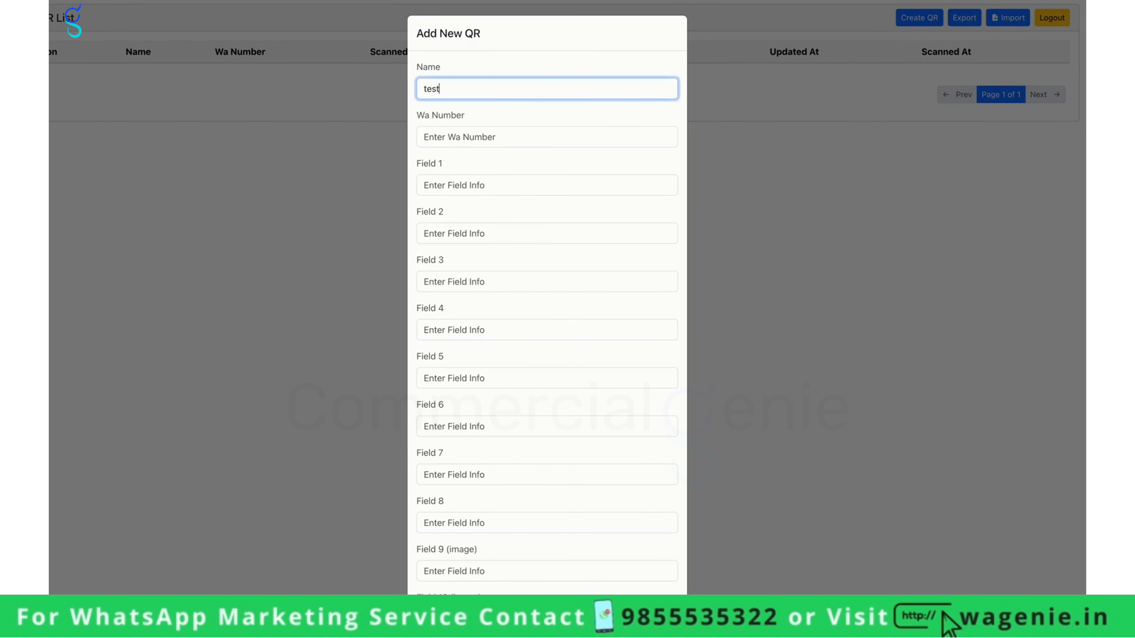
click(516, 138)
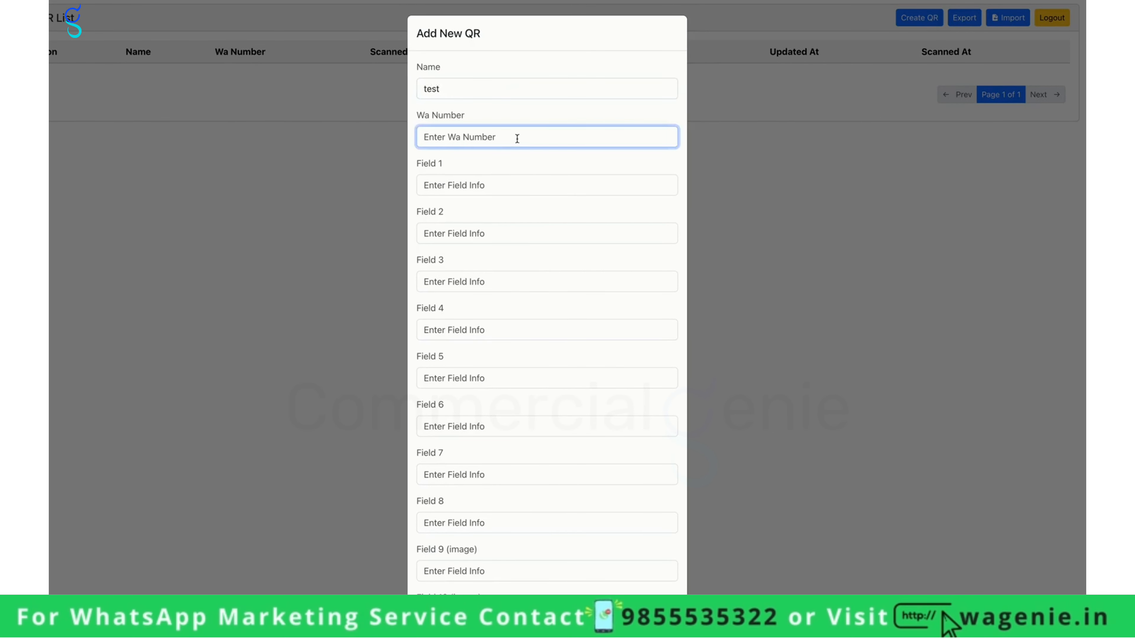
text(919999999999)
Step: Examine the optional info fields in the new QR form, especially the image fields 9 and 10
scroll(514, 291, down, 2)
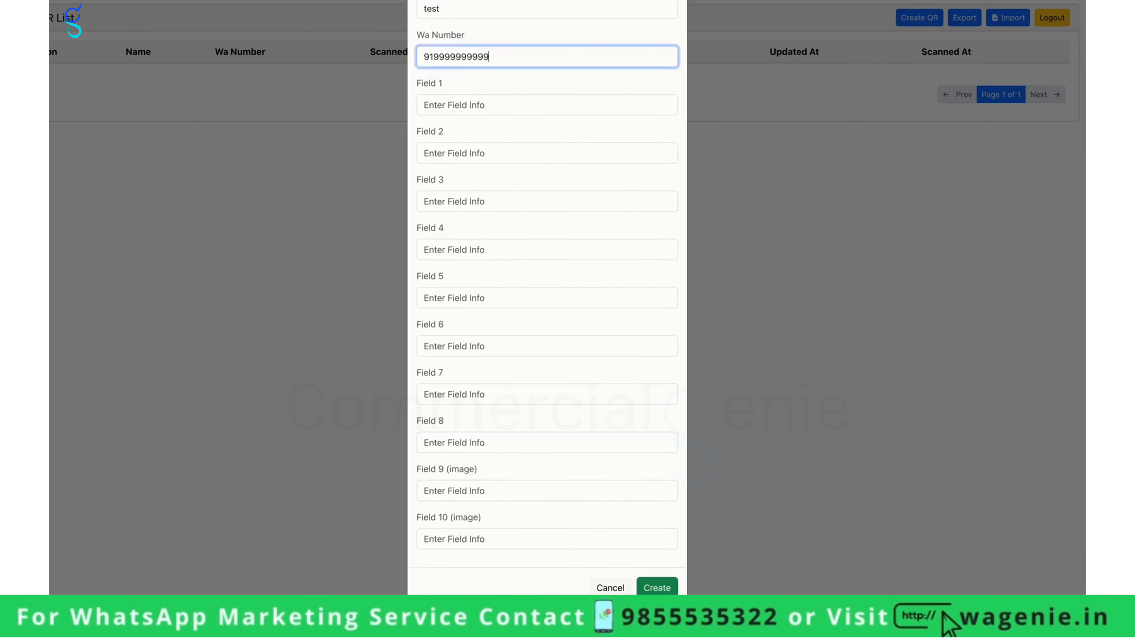
drag(422, 469, 495, 534)
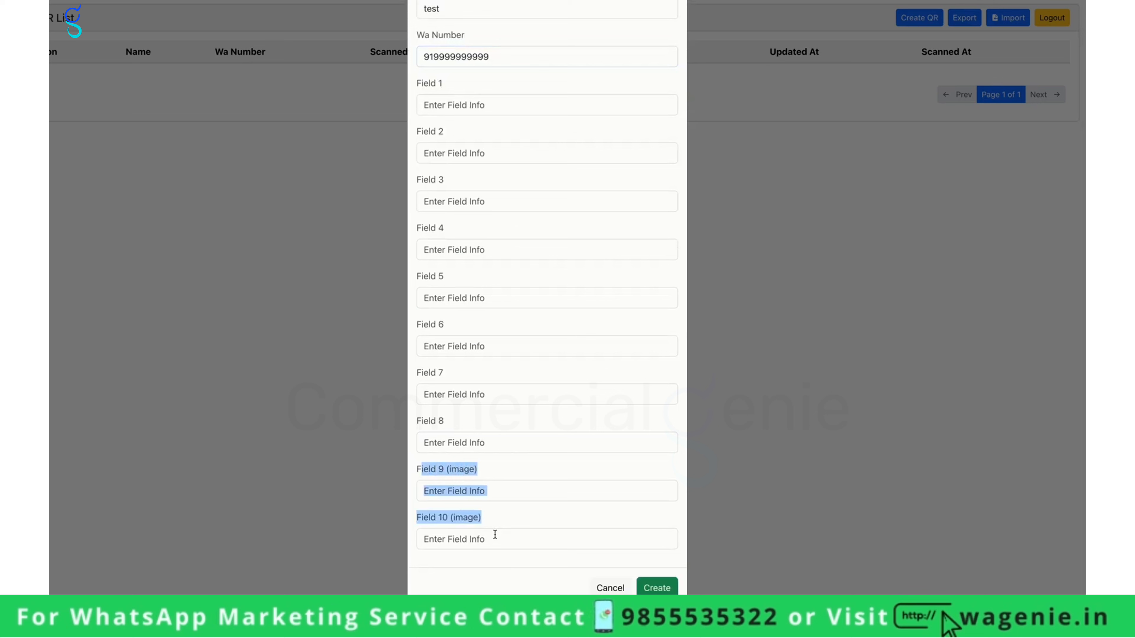
click(502, 524)
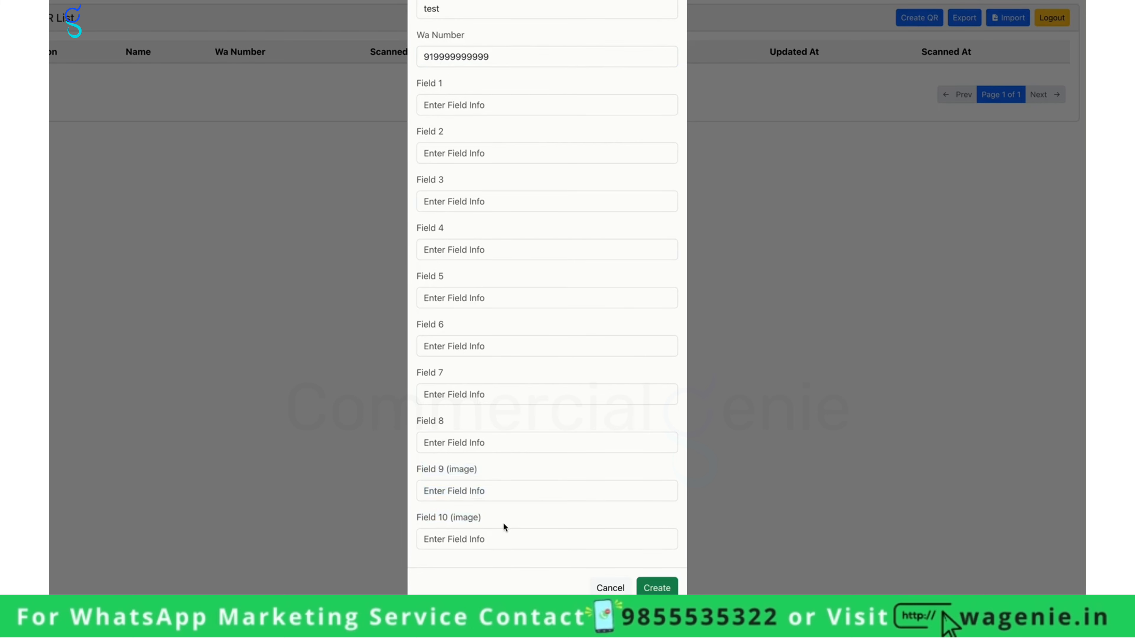
scroll(503, 527, up, 2)
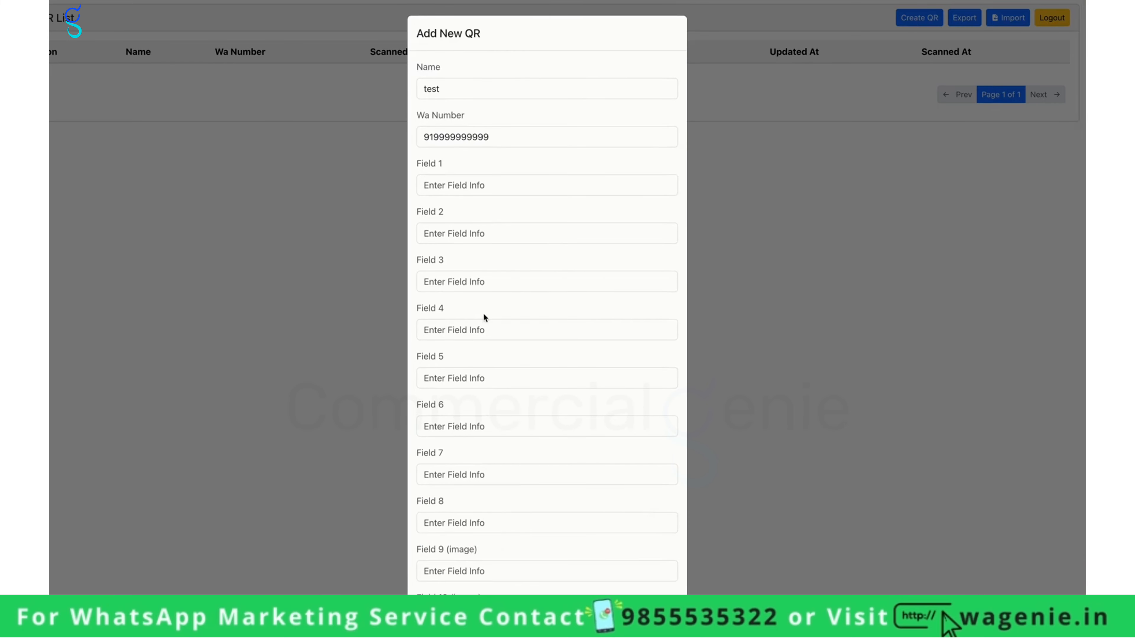
scroll(483, 315, down, 2)
drag(428, 471, 476, 473)
scroll(507, 264, up, 2)
Step: Fill Field 1 with "gold", Field 2 with "includes dinner" and Field 3 with "2 pax", and create the QR
click(486, 185)
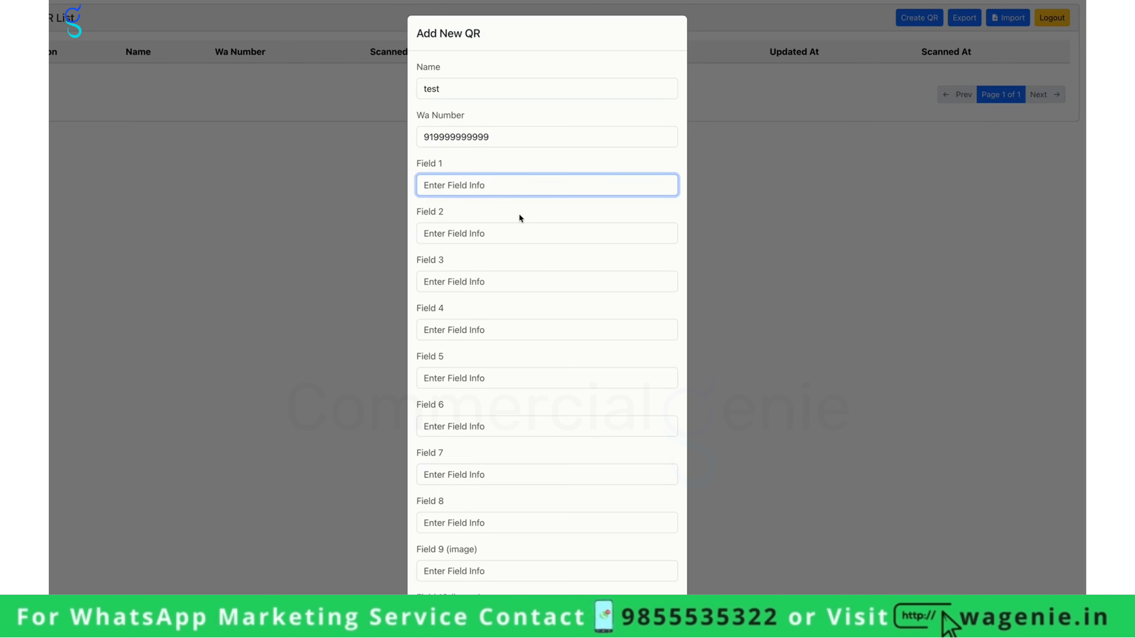
text(gold)
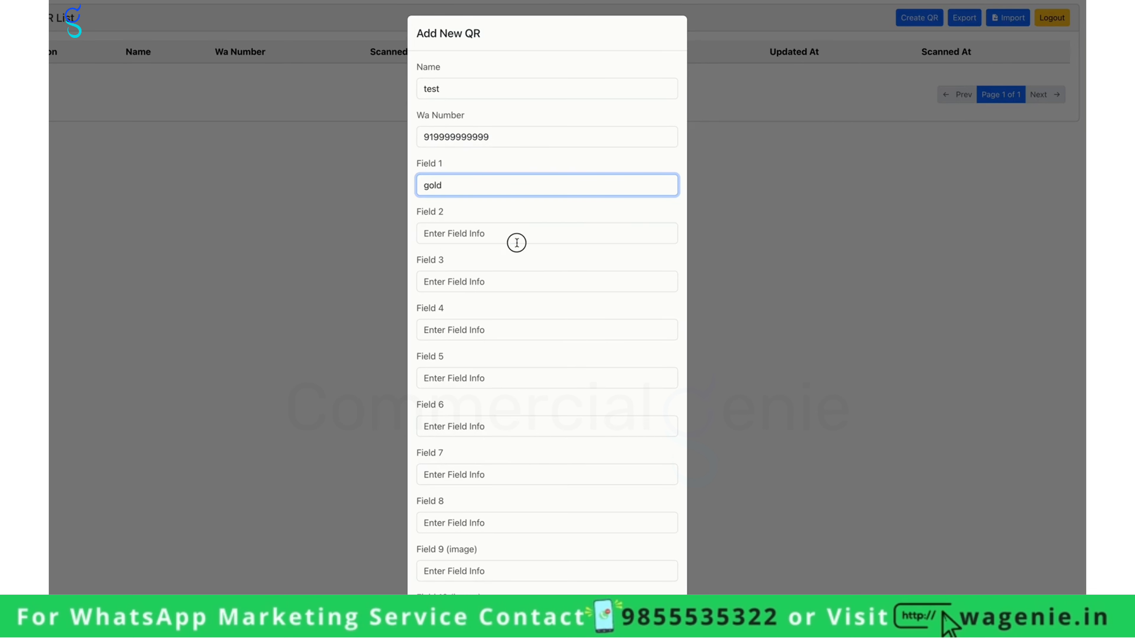
click(516, 241)
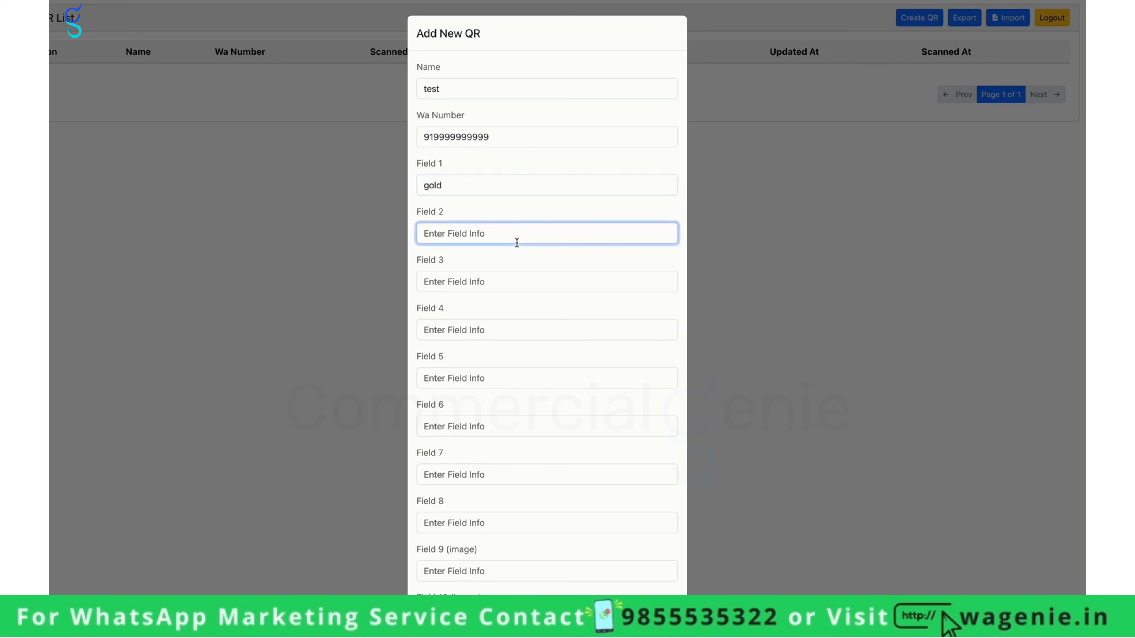
text(includes dinner)
click(514, 287)
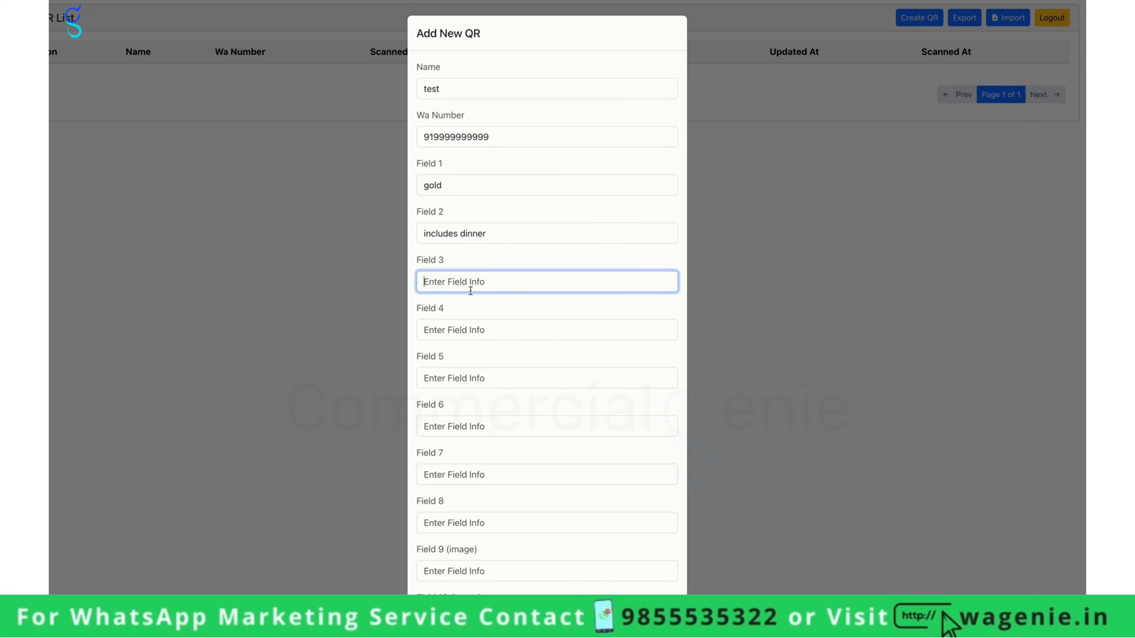
text(2 pax)
scroll(487, 346, down, 2)
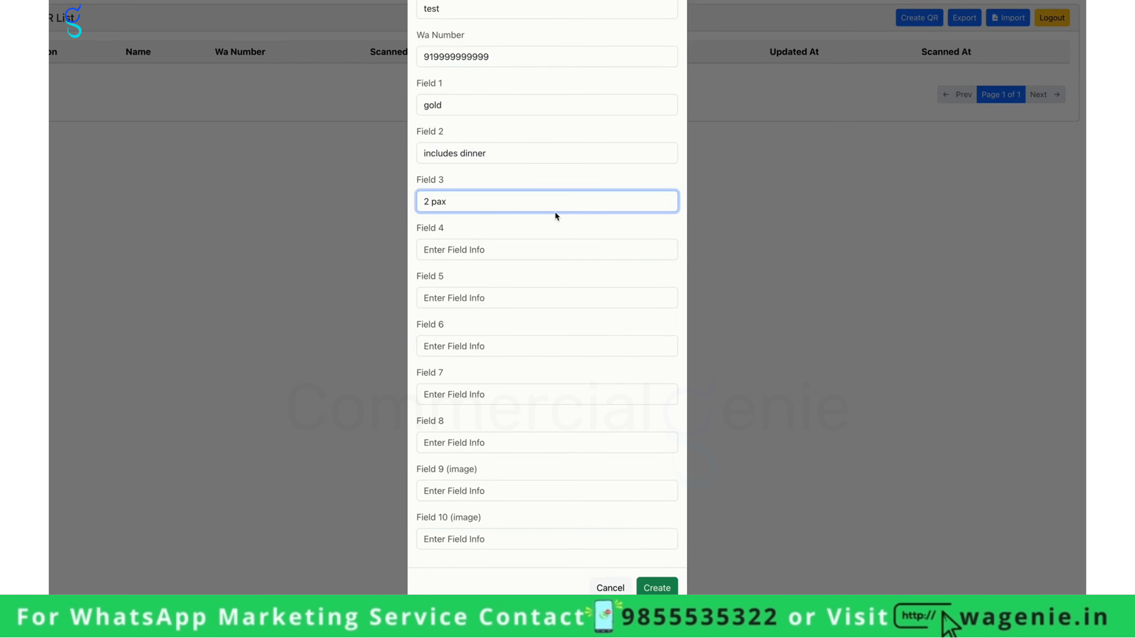
scroll(555, 216, up, 2)
scroll(555, 217, down, 2)
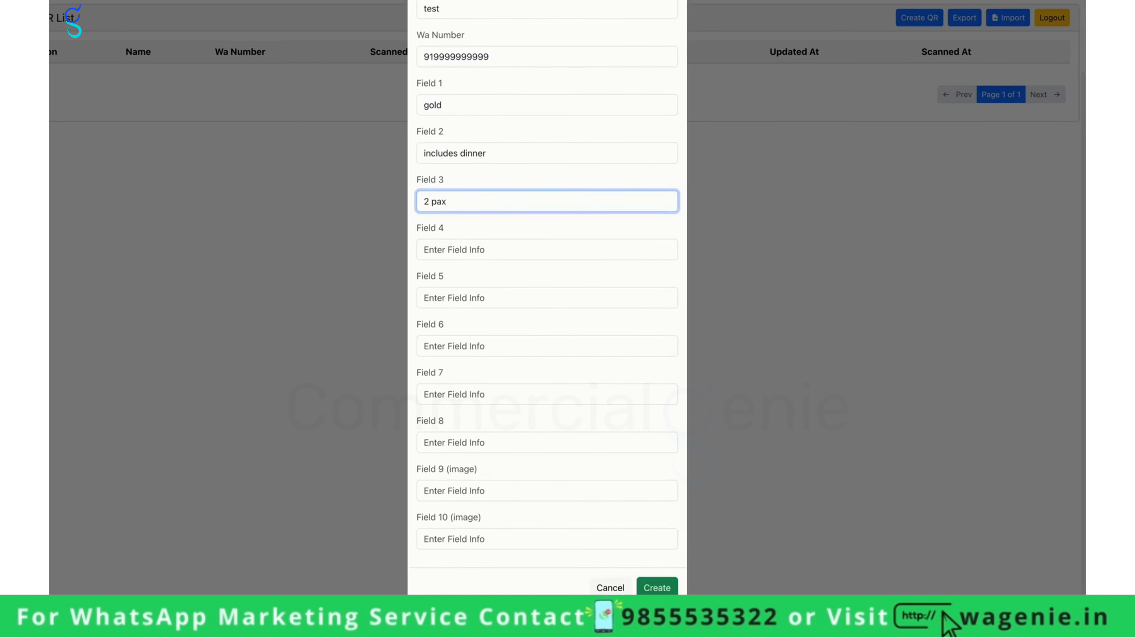
click(656, 588)
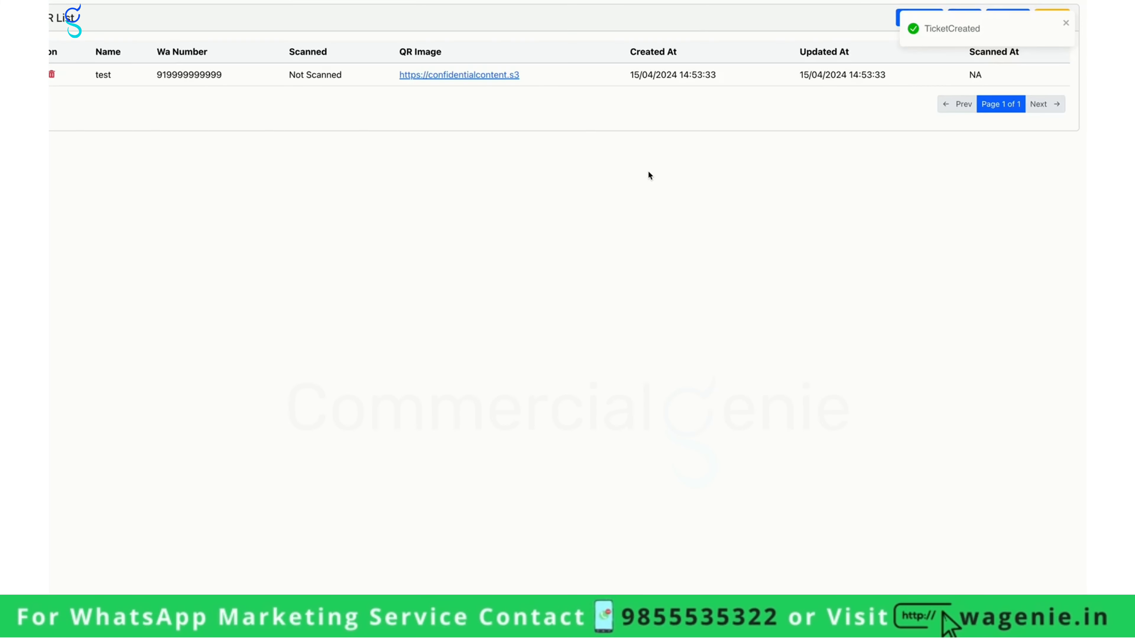
Step: View the QR image generated for the test entry, and return to the object list
click(491, 75)
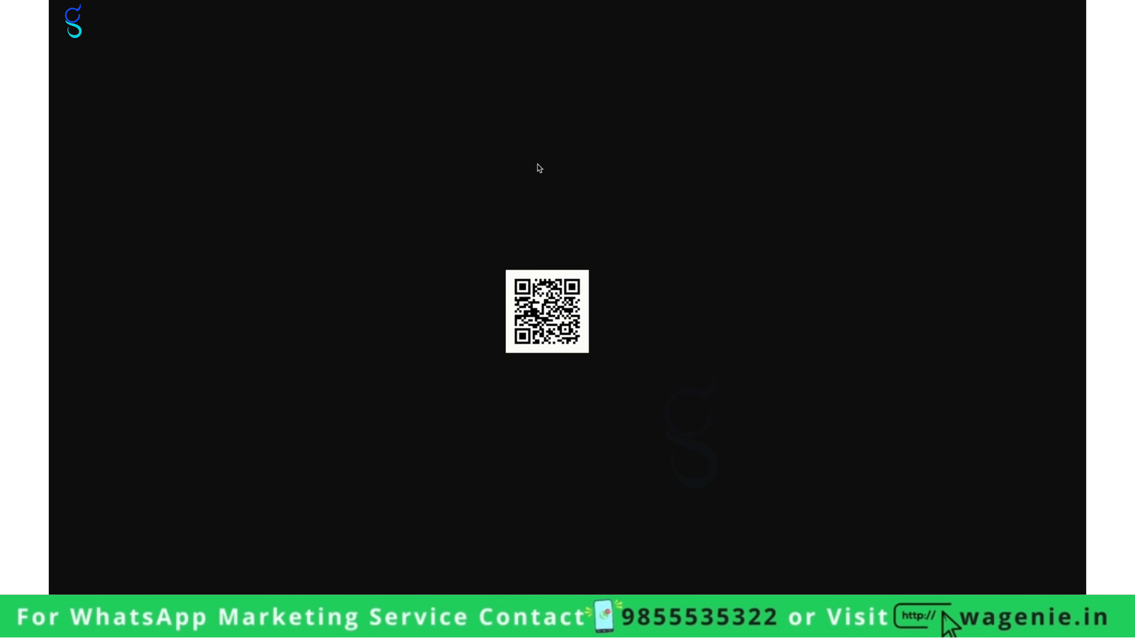
key(super+w)
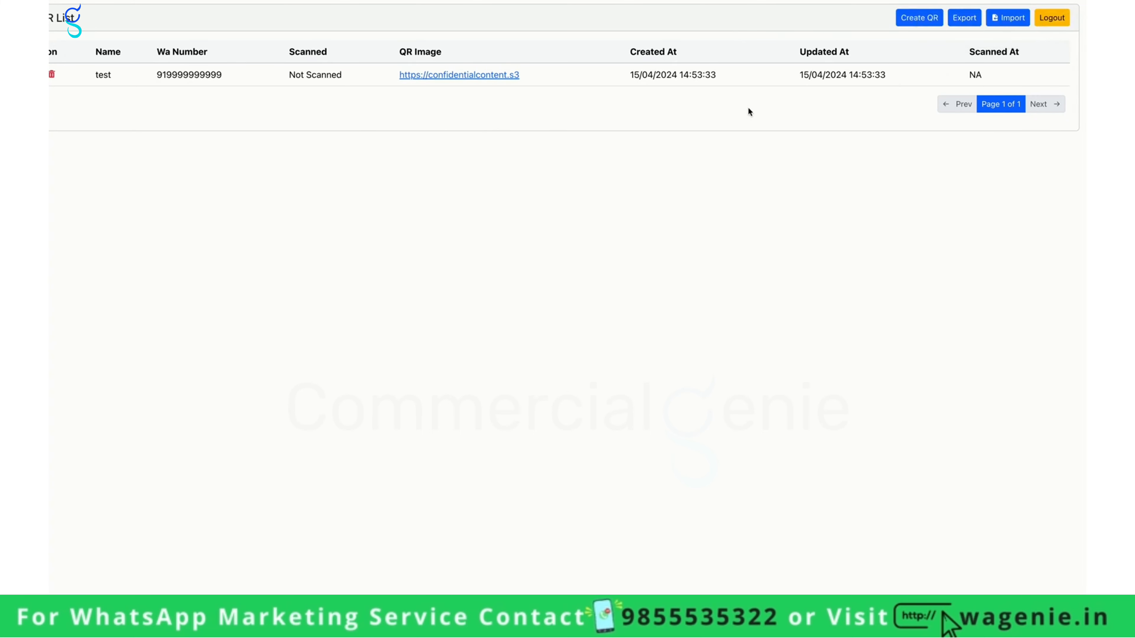
key(super+bracketleft)
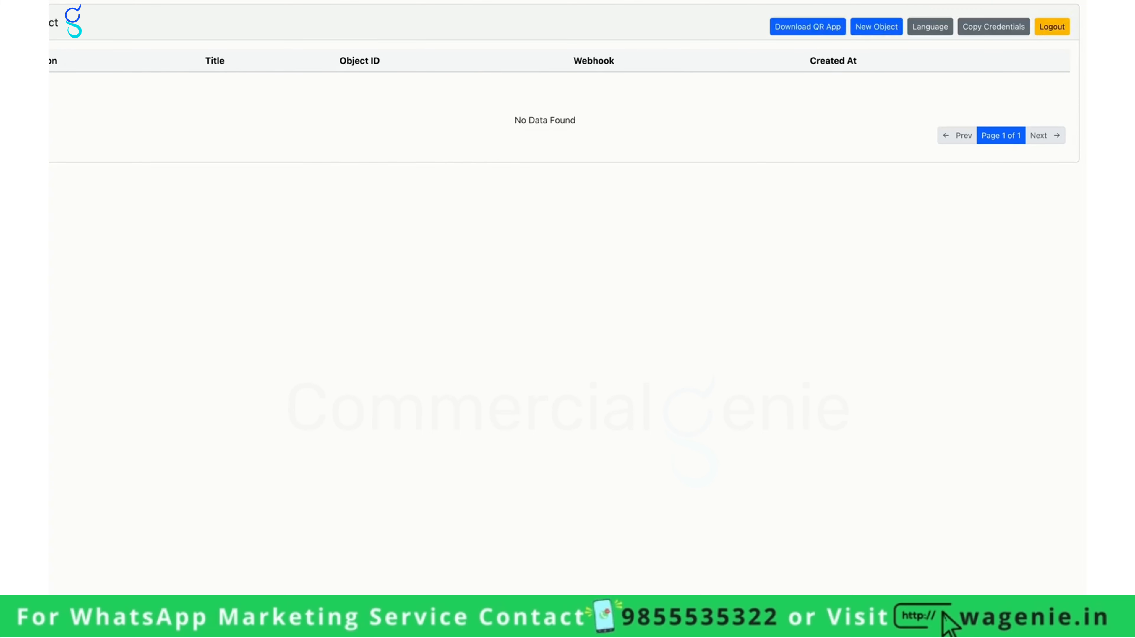
Step: Switch to the "qr code demo bot" workflow
click(232, 1)
click(233, 1)
key(ctrl+Tab)
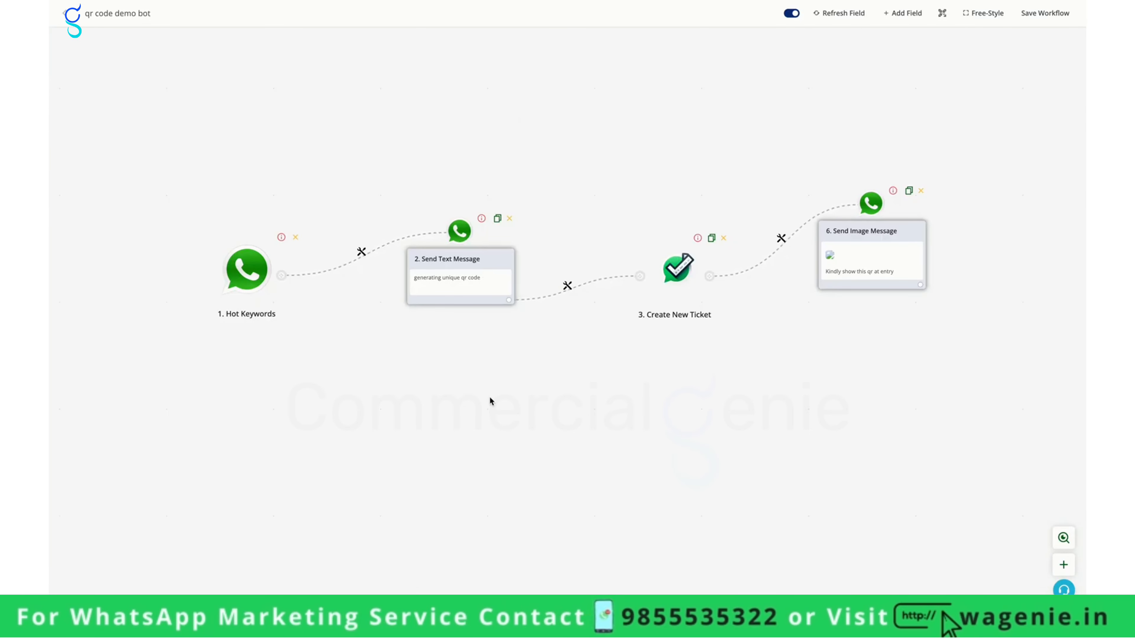
Step: Delete the connection between Send Text Message and Create New Ticket, and place a new branch from Send Text Message below the flow
click(568, 285)
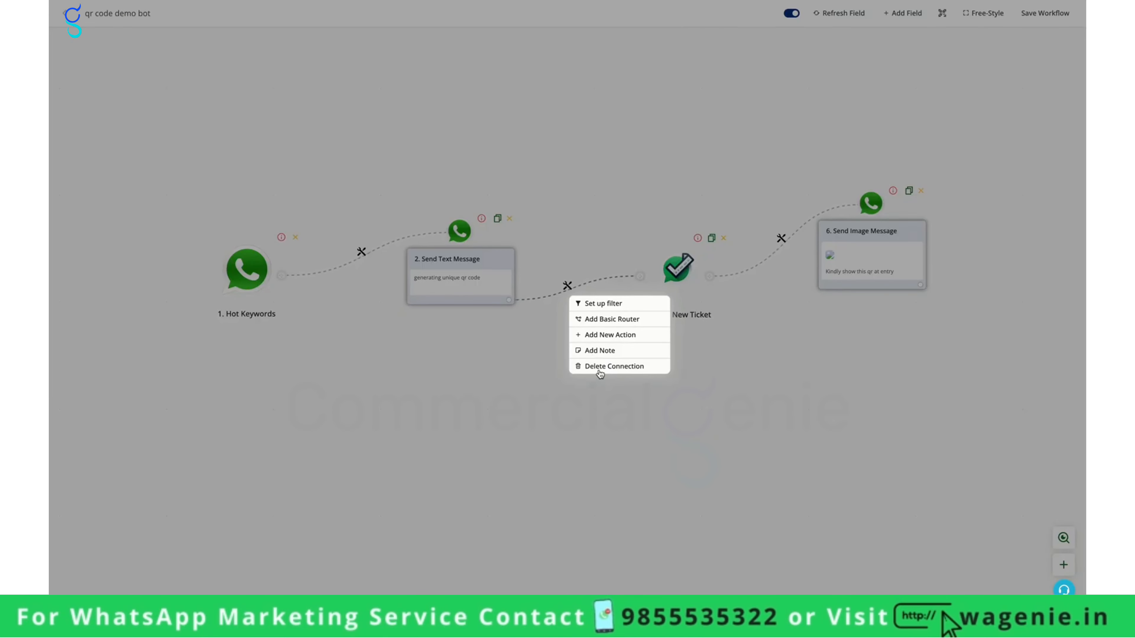
click(578, 320)
scroll(509, 302, down, 3)
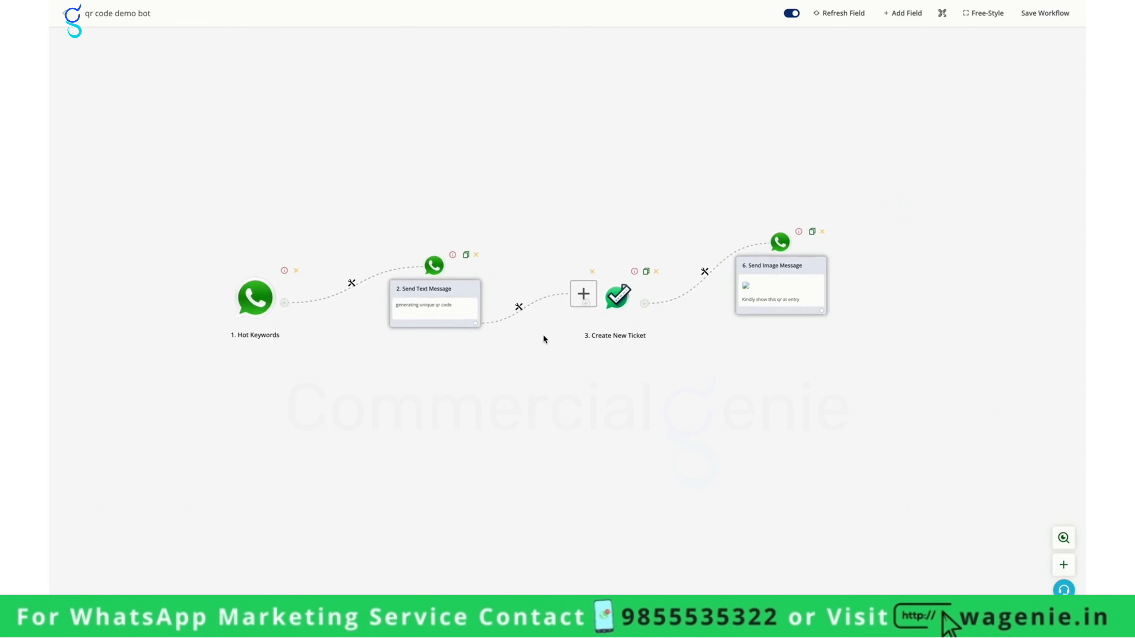
click(540, 321)
drag(547, 328, 590, 424)
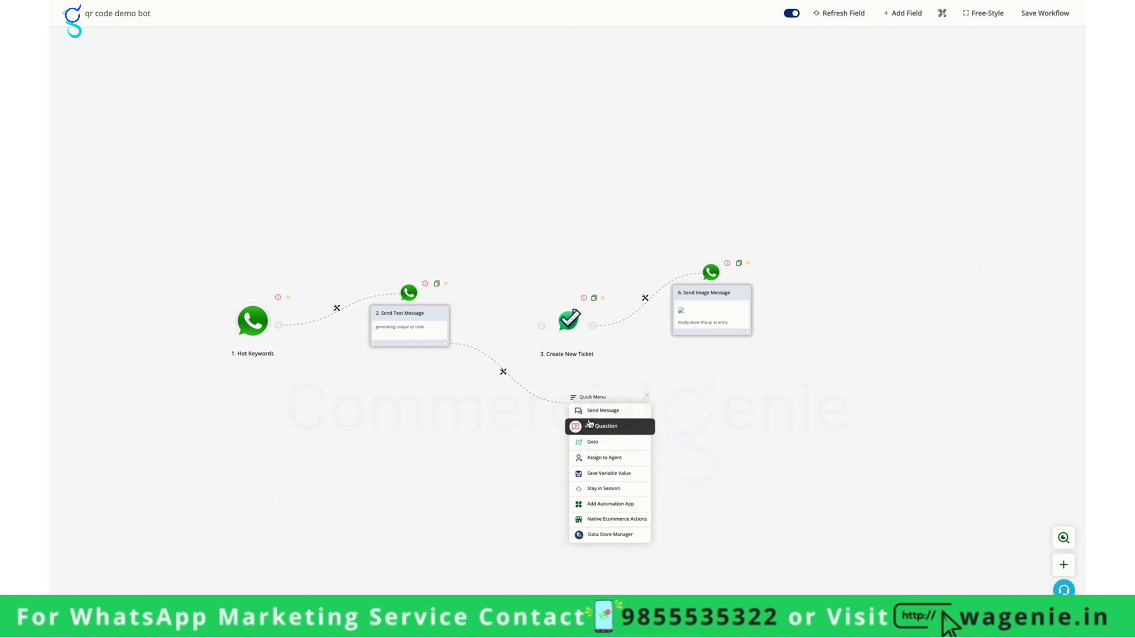
Step: Add the Create New QR action of the Ticket QR automation app to the new branch
mouse_move(580, 412)
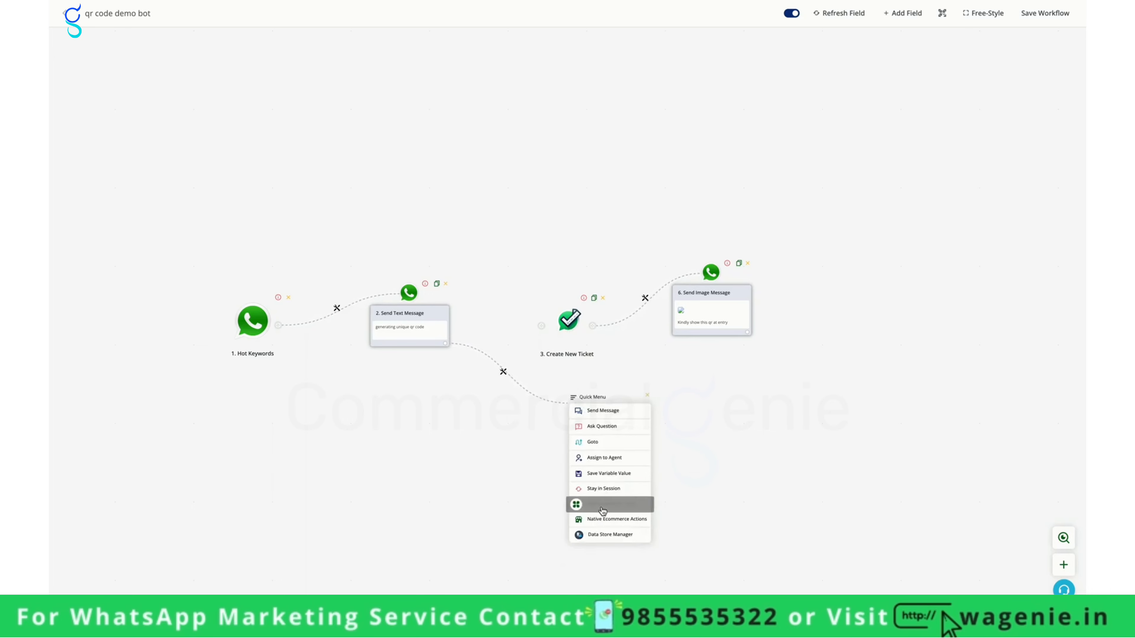
click(580, 504)
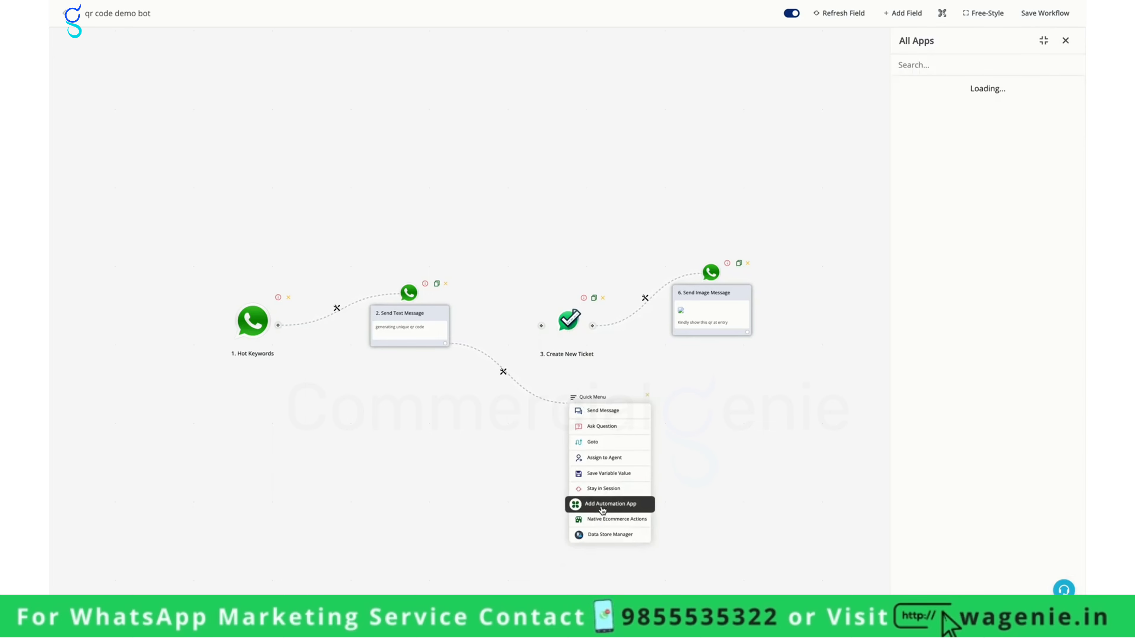
click(936, 67)
text(q)
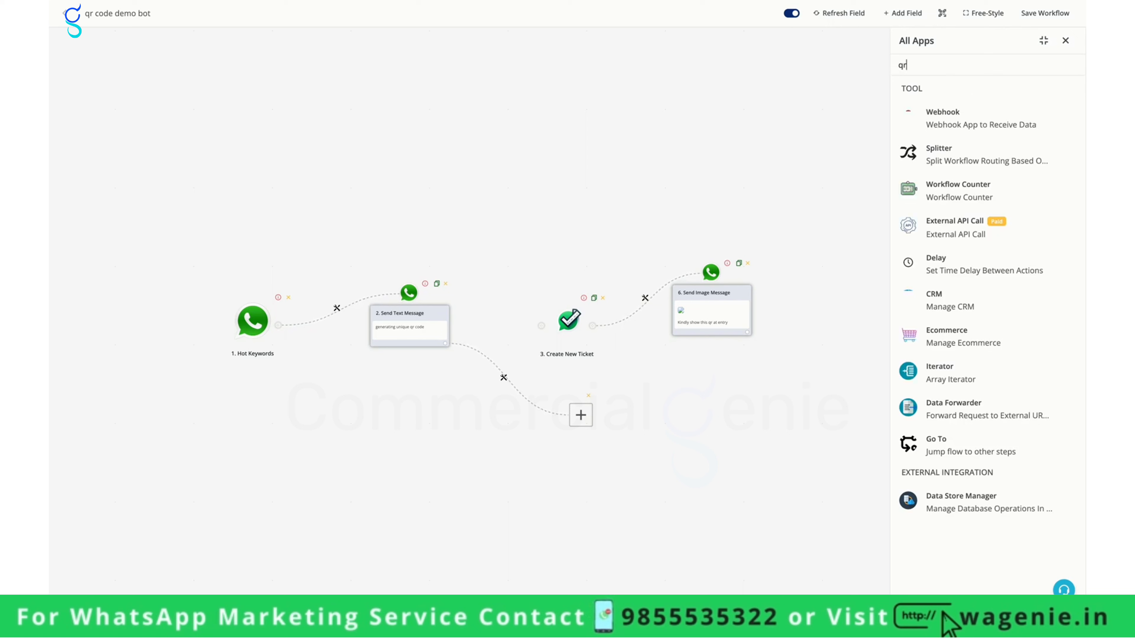
text(r)
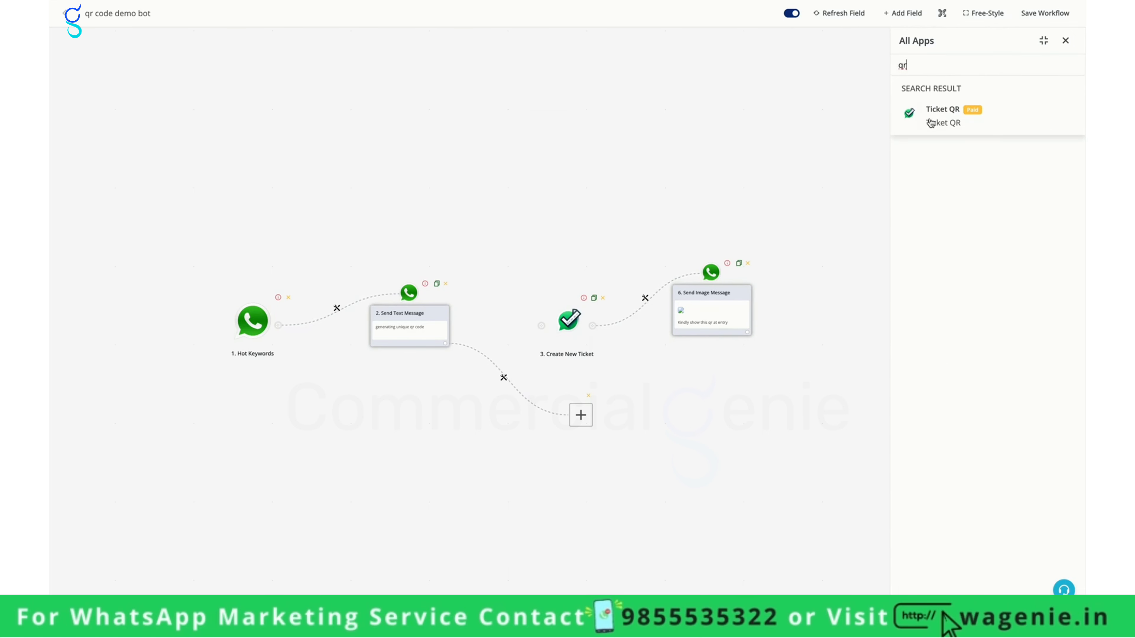
click(943, 120)
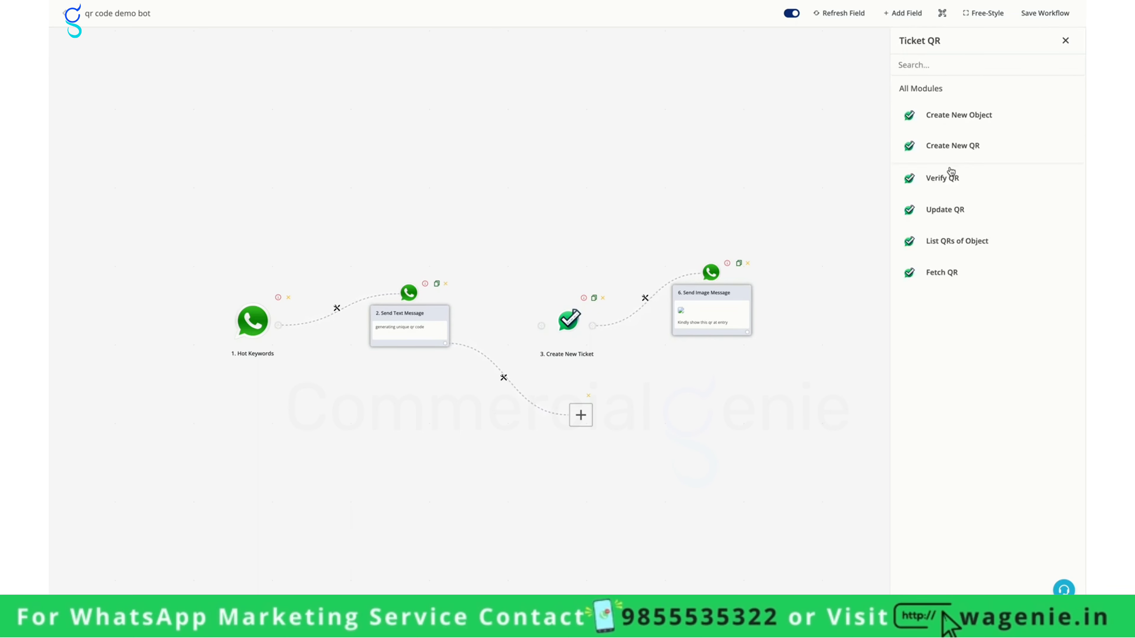
click(938, 152)
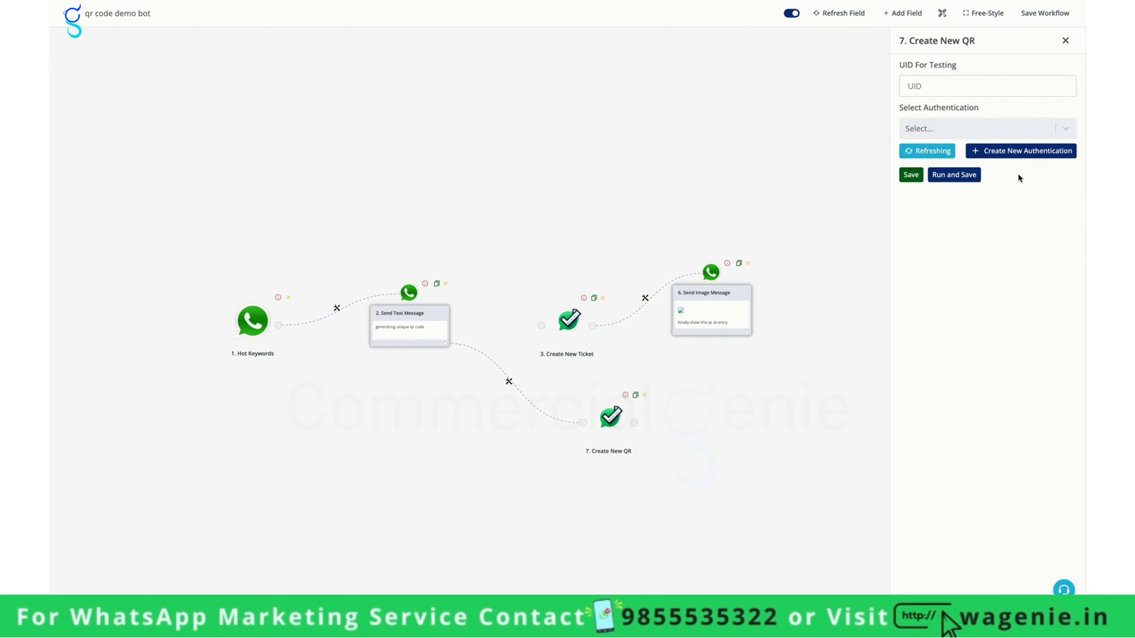
Step: Create an authentication labelled "test vid" with the account credentials including the password, and select it for the Create New QR action
click(1022, 156)
click(791, 166)
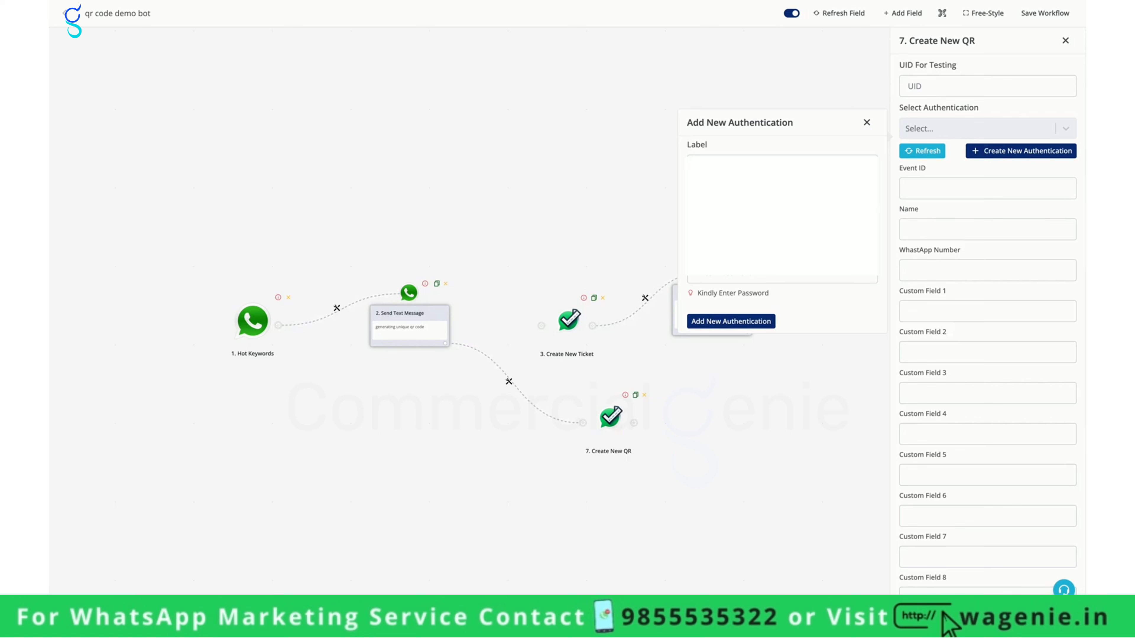
click(787, 271)
click(766, 321)
click(982, 127)
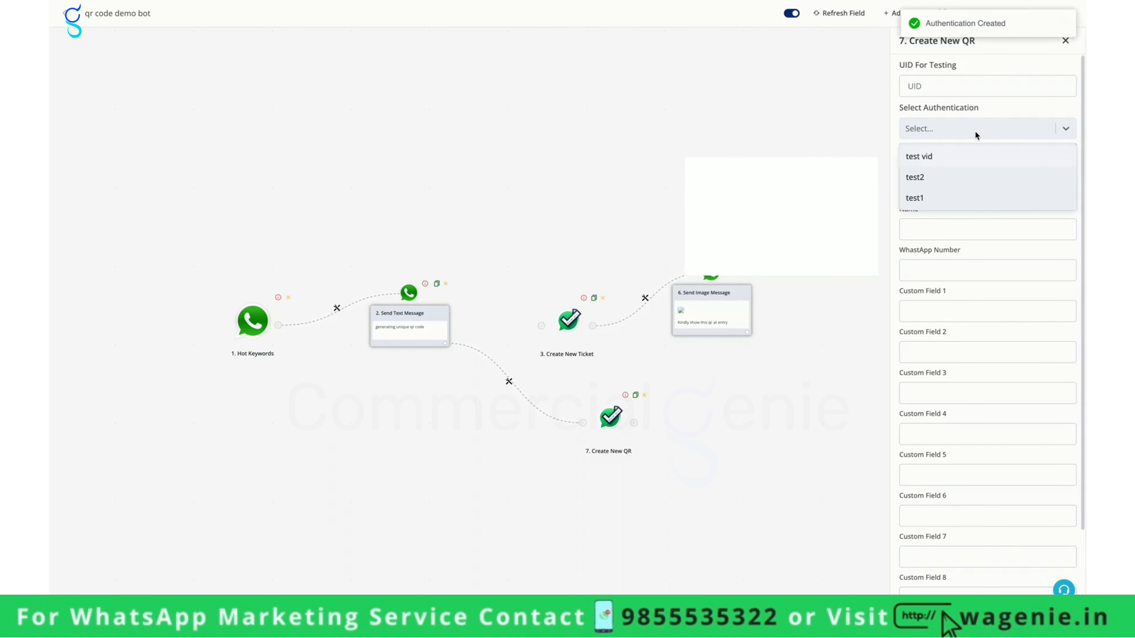
click(954, 154)
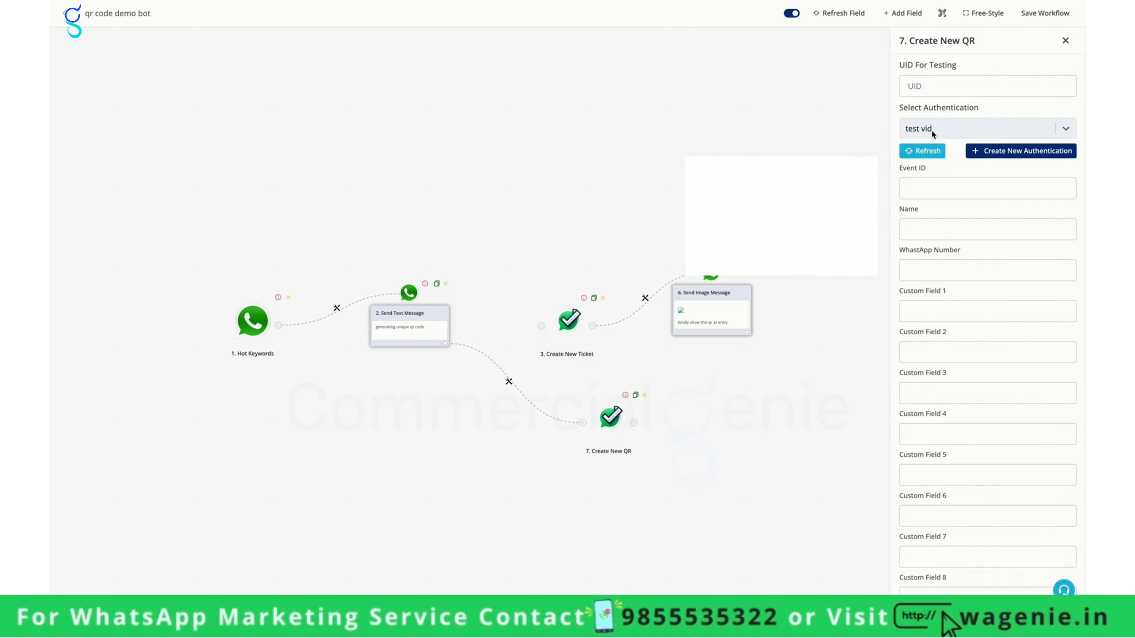
Step: Copy the object ID of the "diwali event" object and paste it as the Event ID of the Create New QR action
click(953, 192)
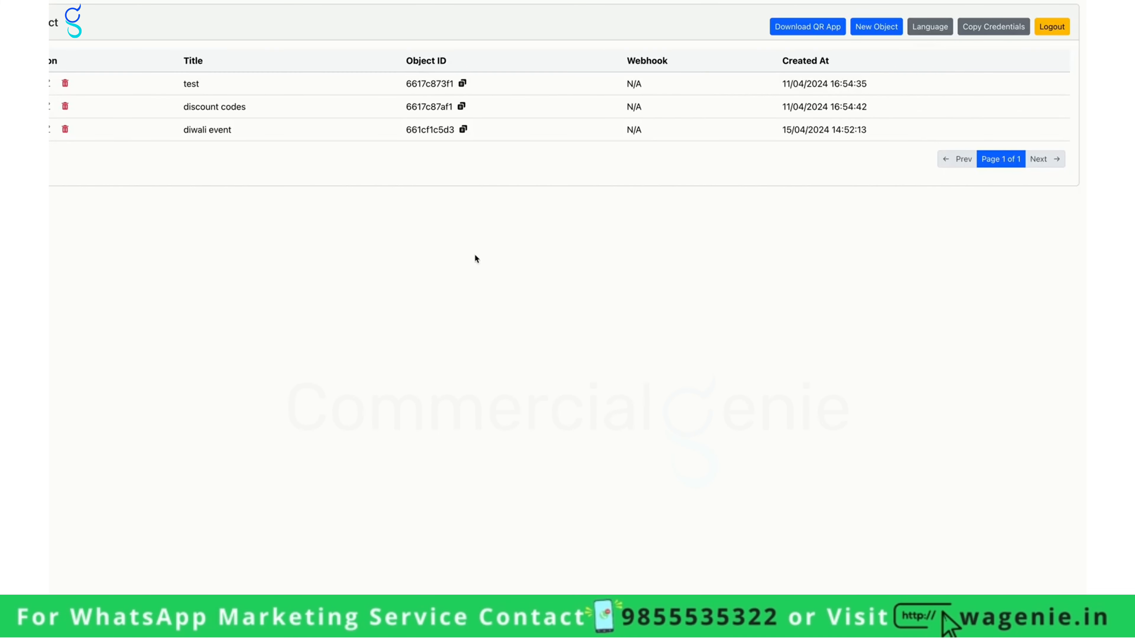
click(415, 60)
drag(415, 60, 455, 62)
click(456, 66)
click(464, 130)
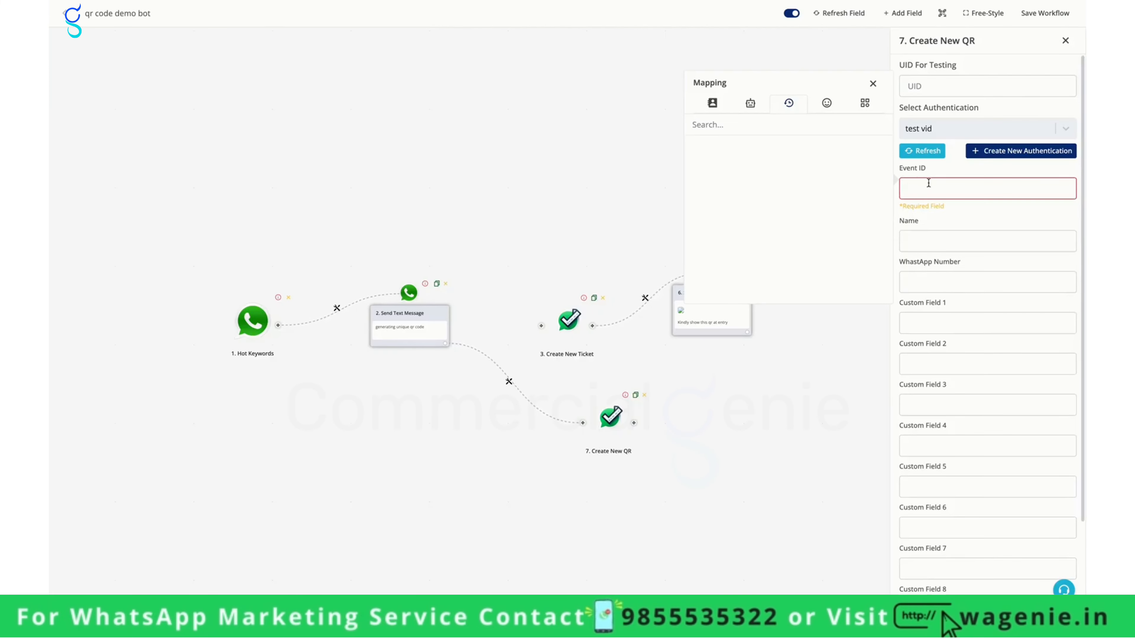
click(929, 184)
key(ctrl+v)
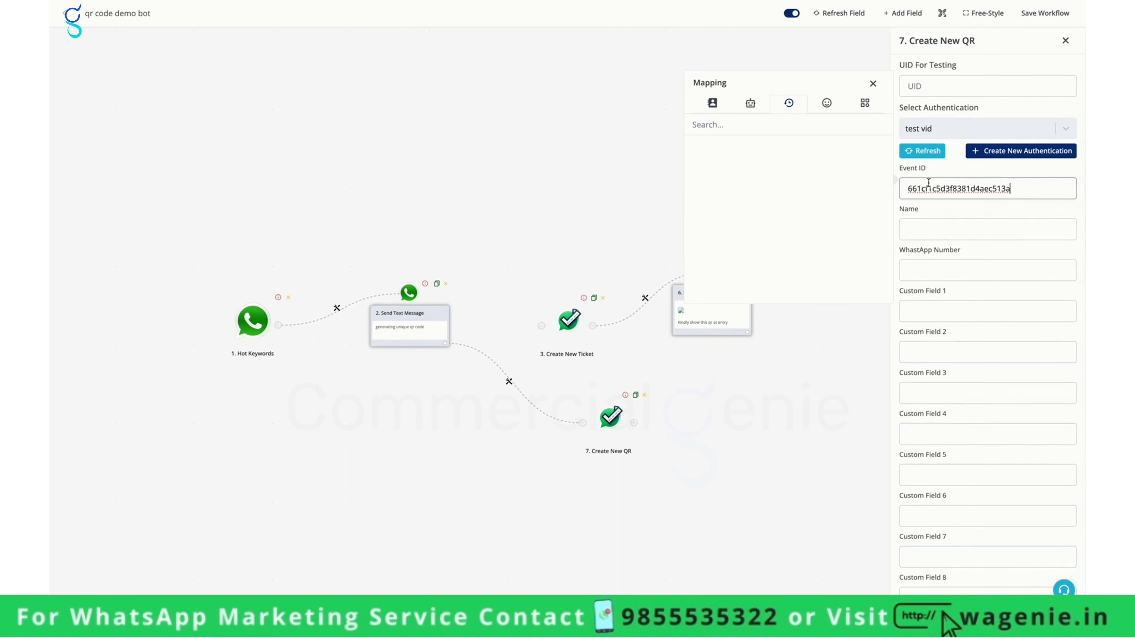
Step: Map the contact variable name to the Name field and waba to the WhatsApp Number field of the Create New QR action
click(928, 224)
click(712, 143)
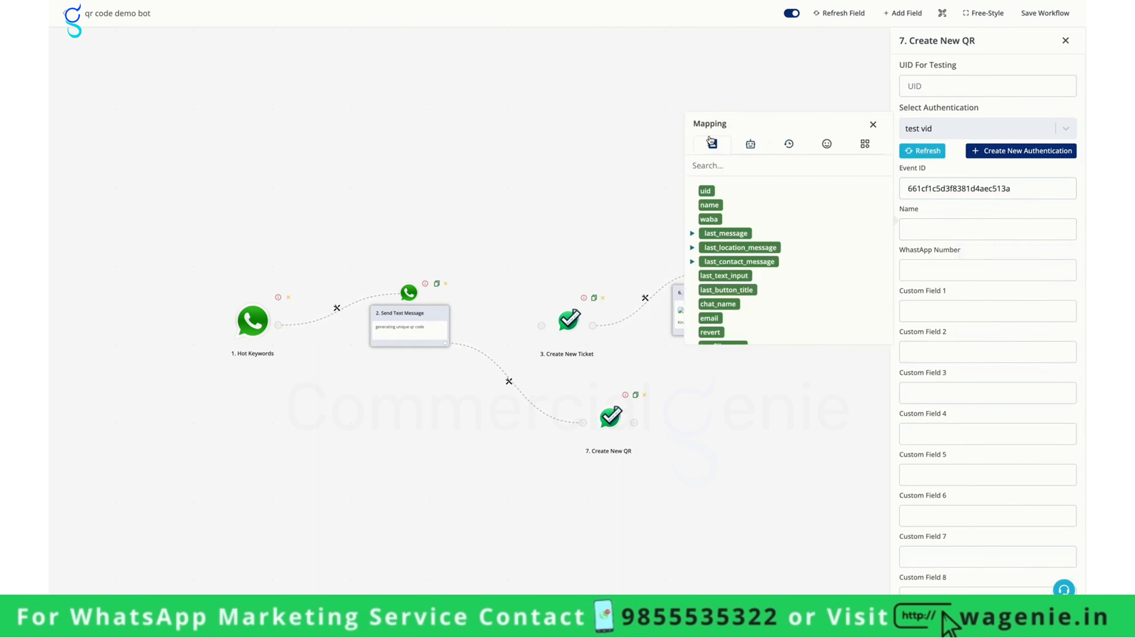
scroll(764, 268, down, 10)
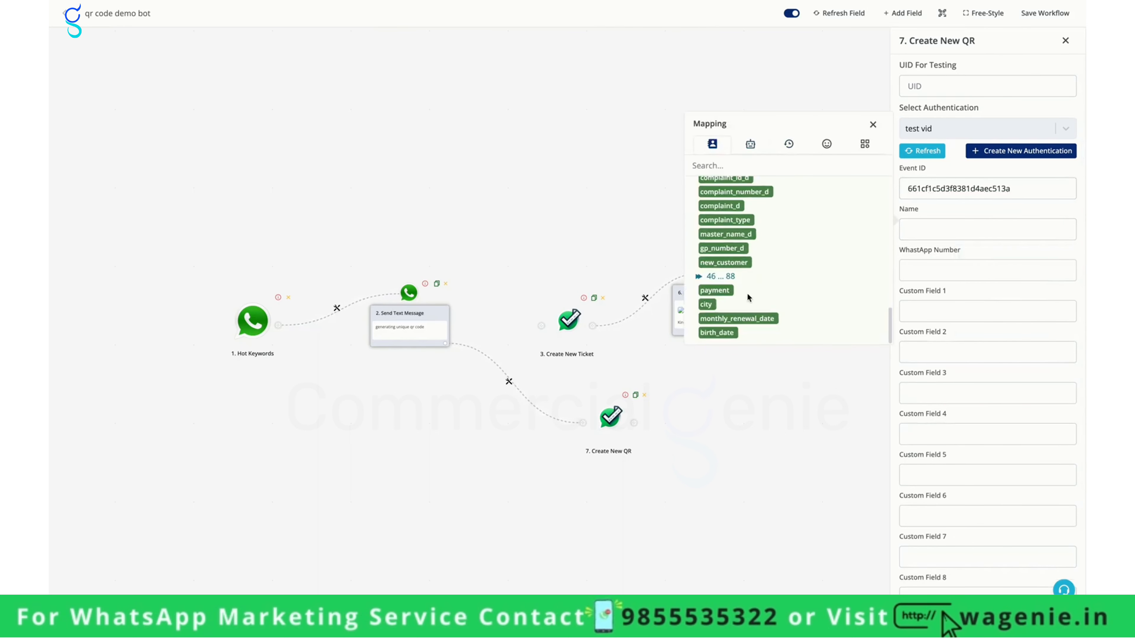
scroll(764, 295, up, 10)
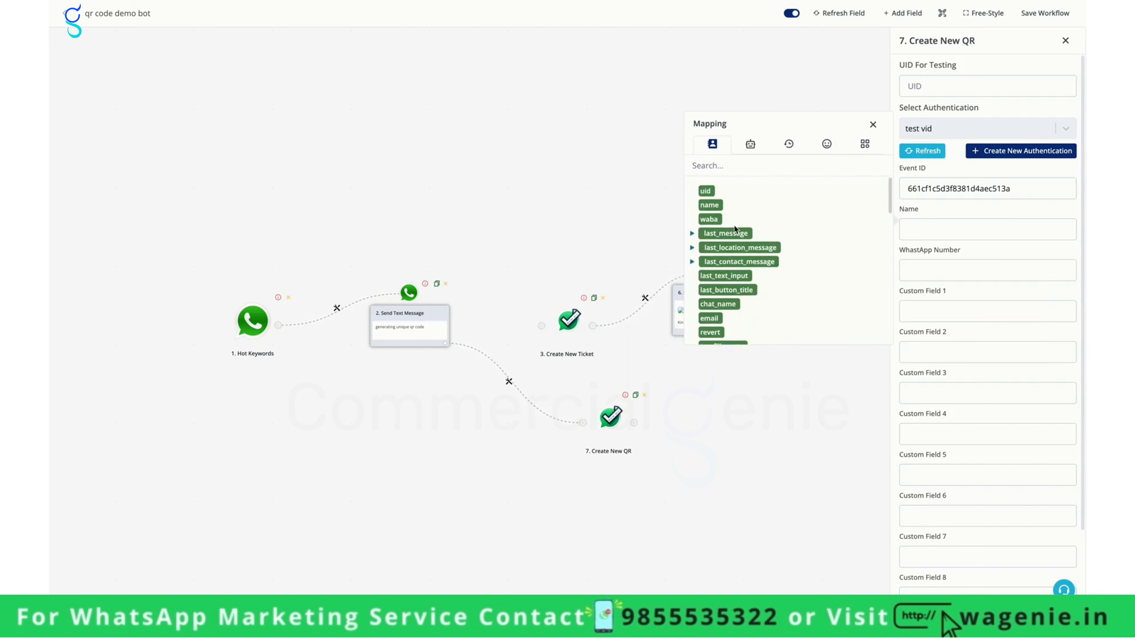
click(974, 229)
click(709, 205)
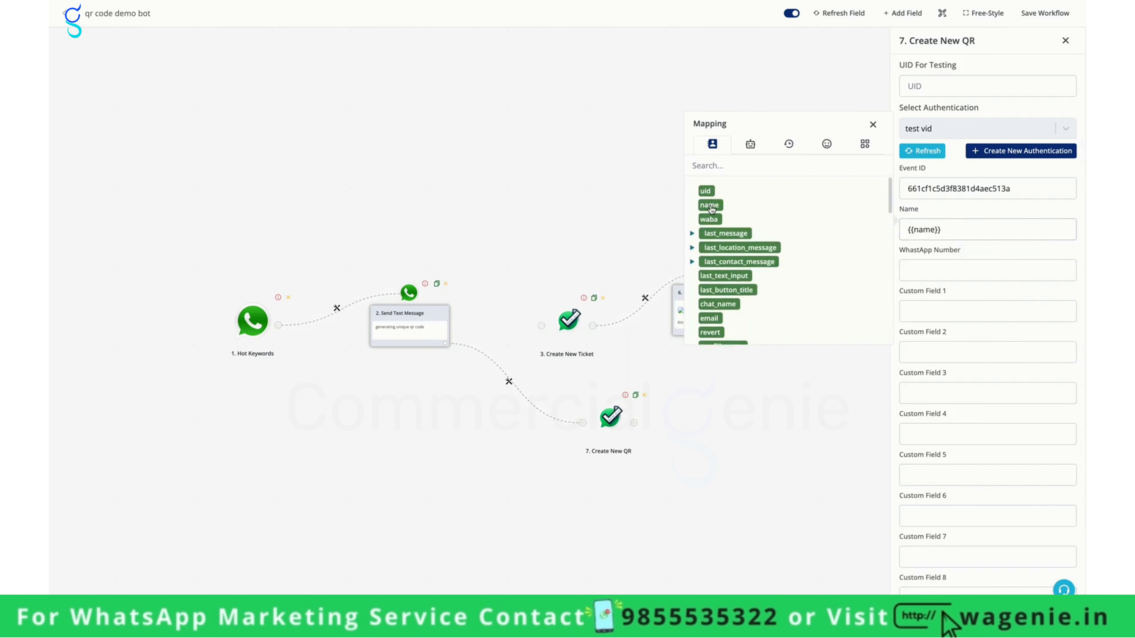
click(907, 269)
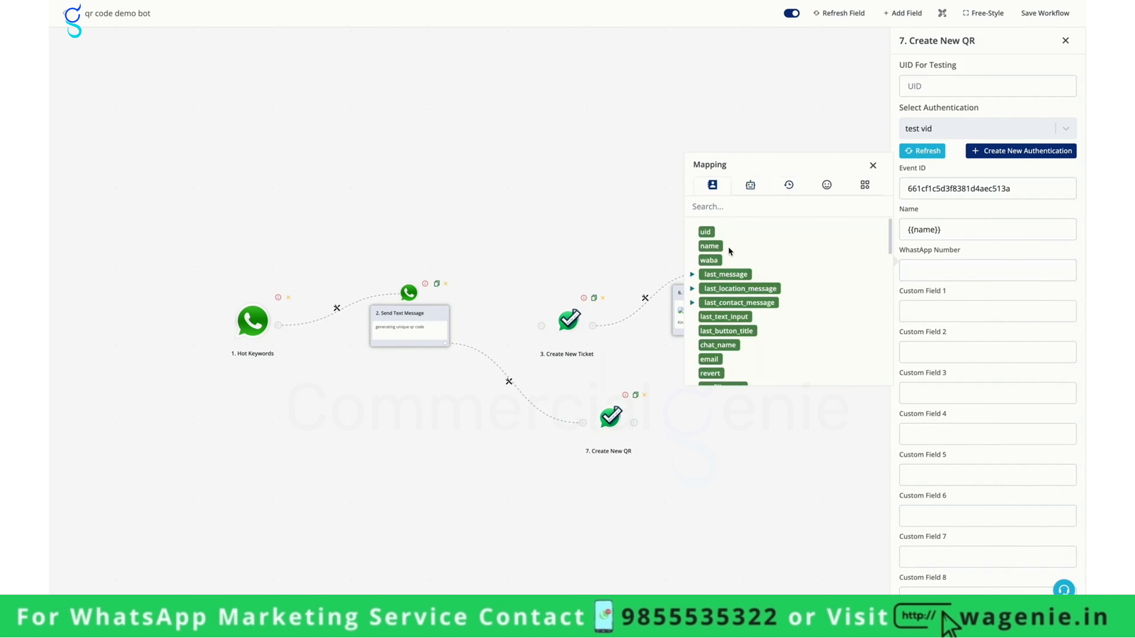
click(710, 260)
Step: Set Custom Field 1 of the Create New QR action to "5 % discount"
click(962, 313)
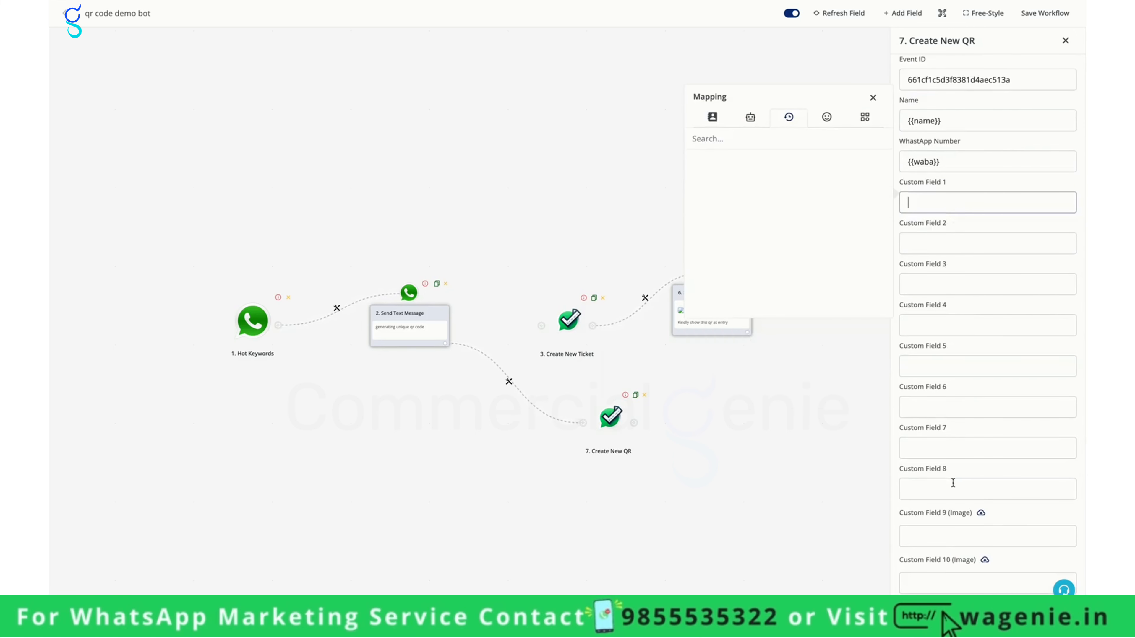
click(712, 117)
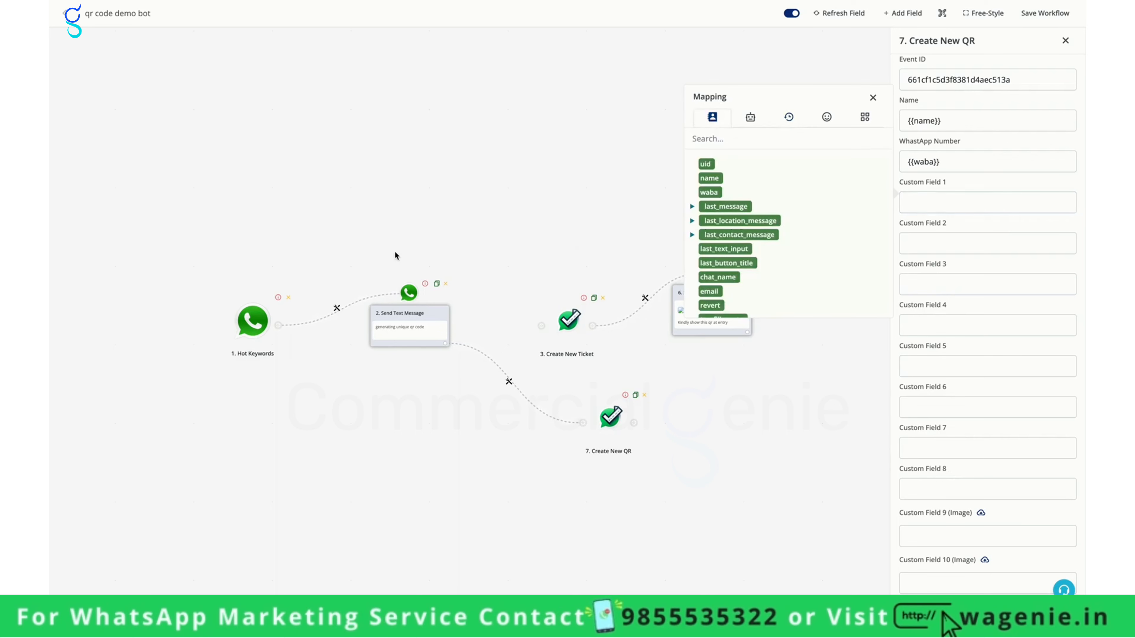
scroll(683, 195, down, 2)
scroll(745, 267, down, 2)
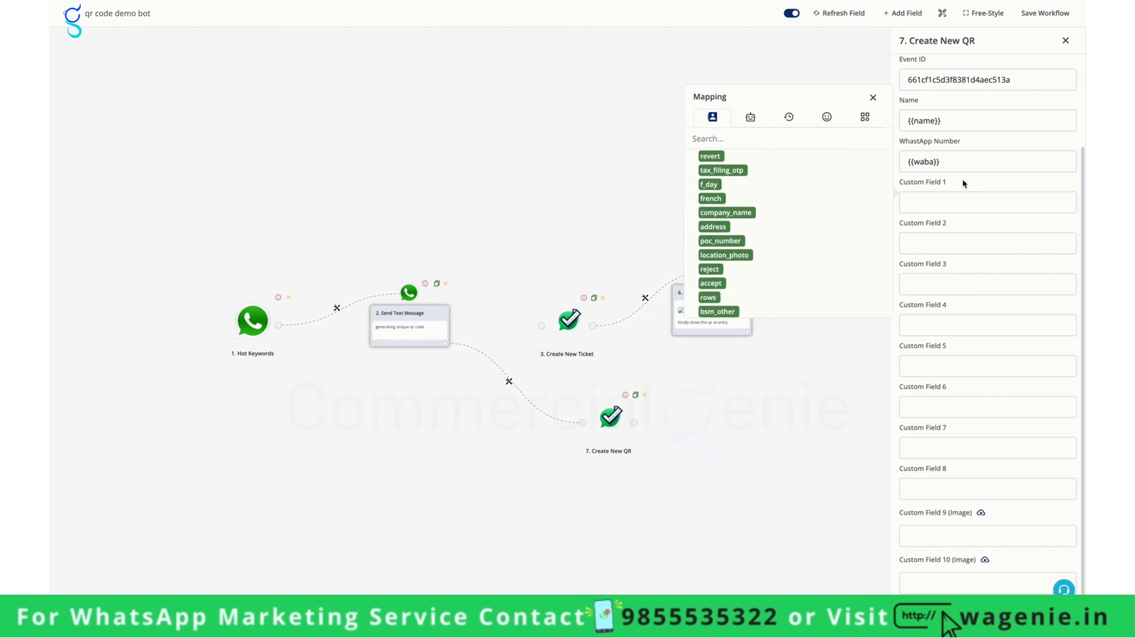
click(957, 209)
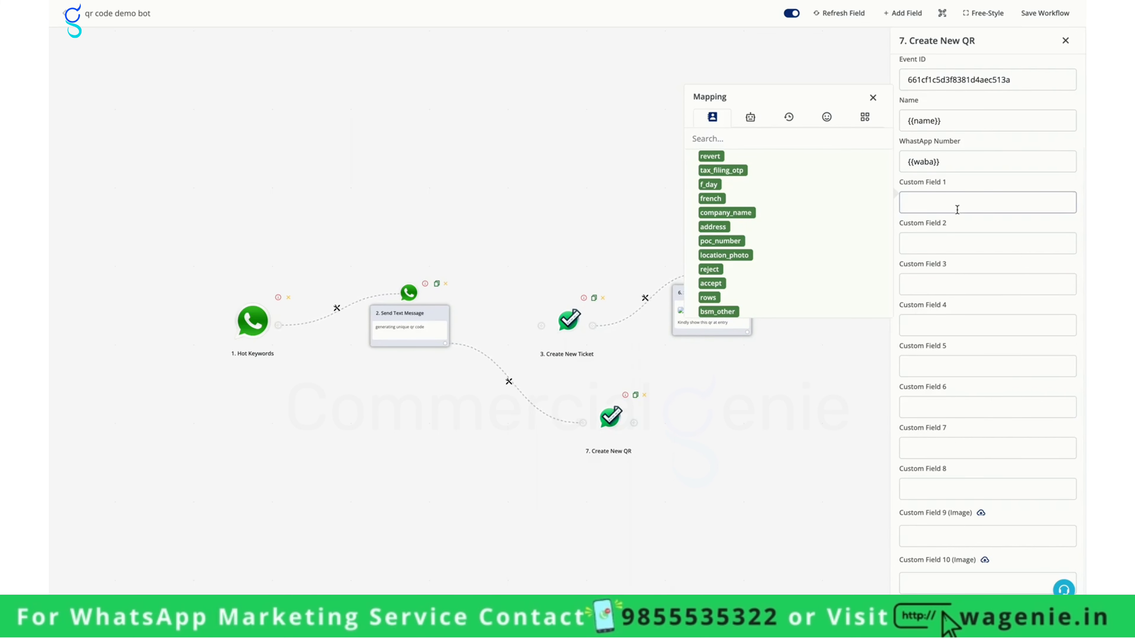
text(5 % discount)
click(954, 539)
click(712, 405)
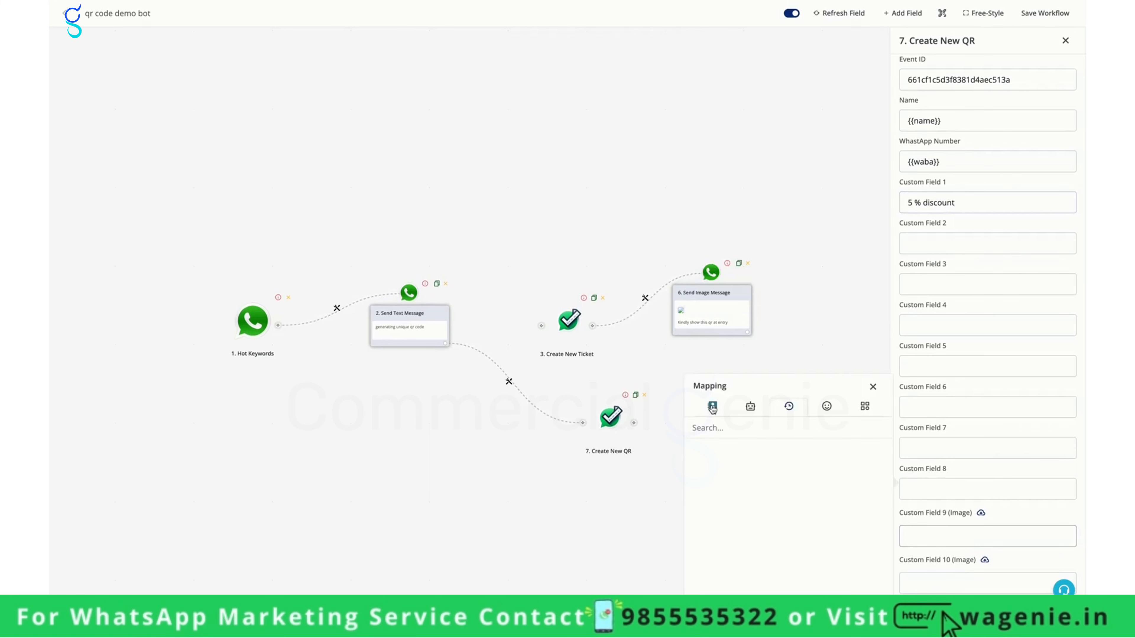
scroll(755, 499, down, 10)
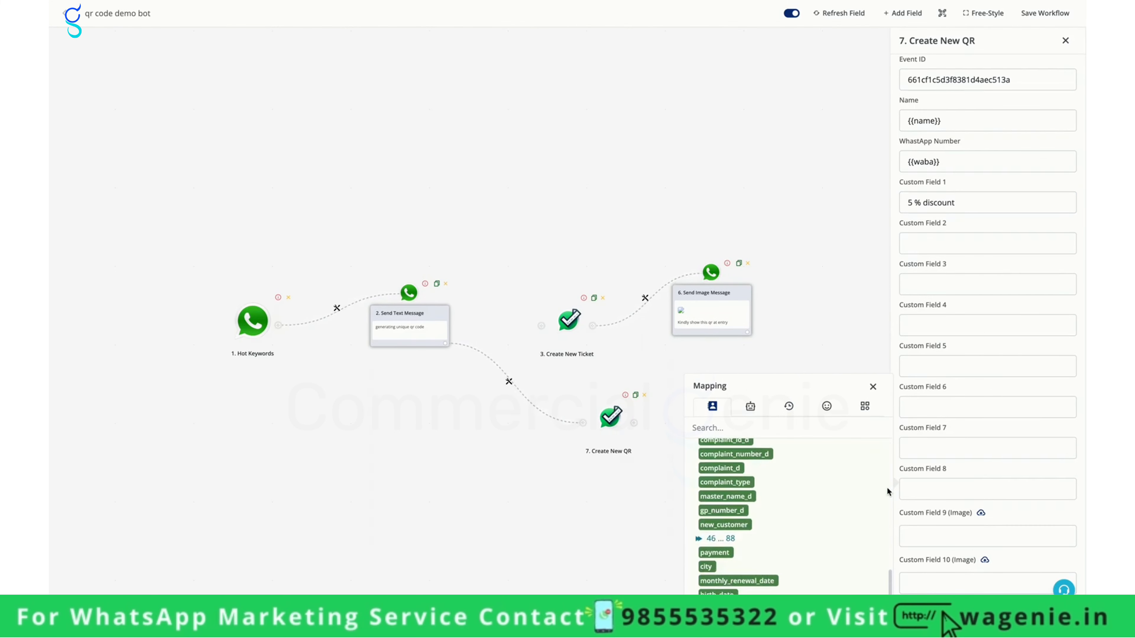
click(940, 536)
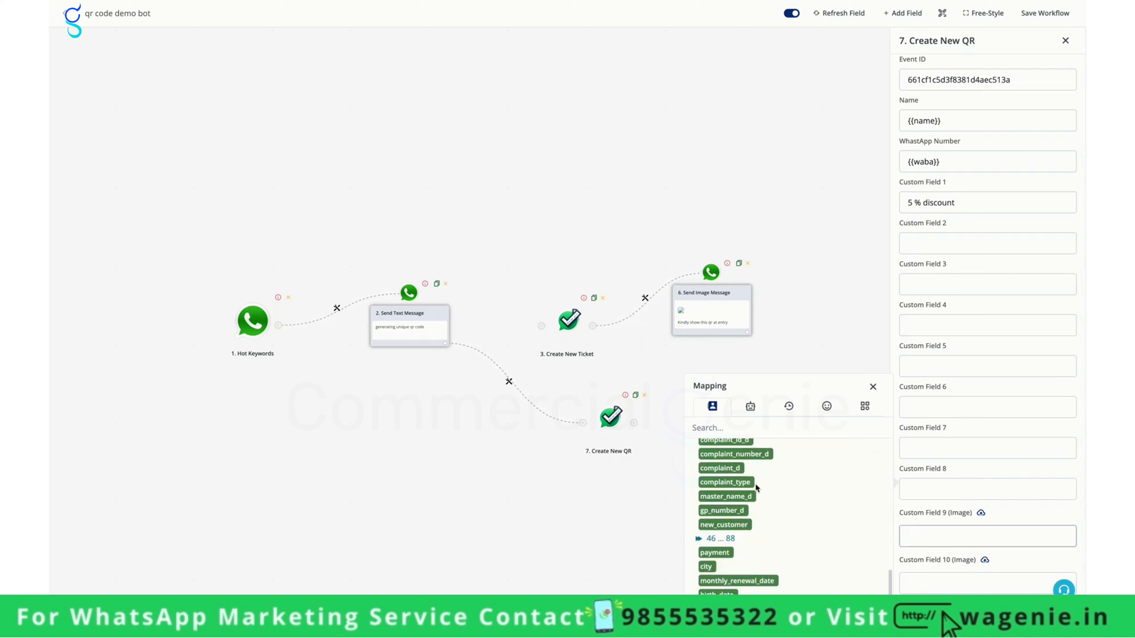
scroll(757, 489, up, 10)
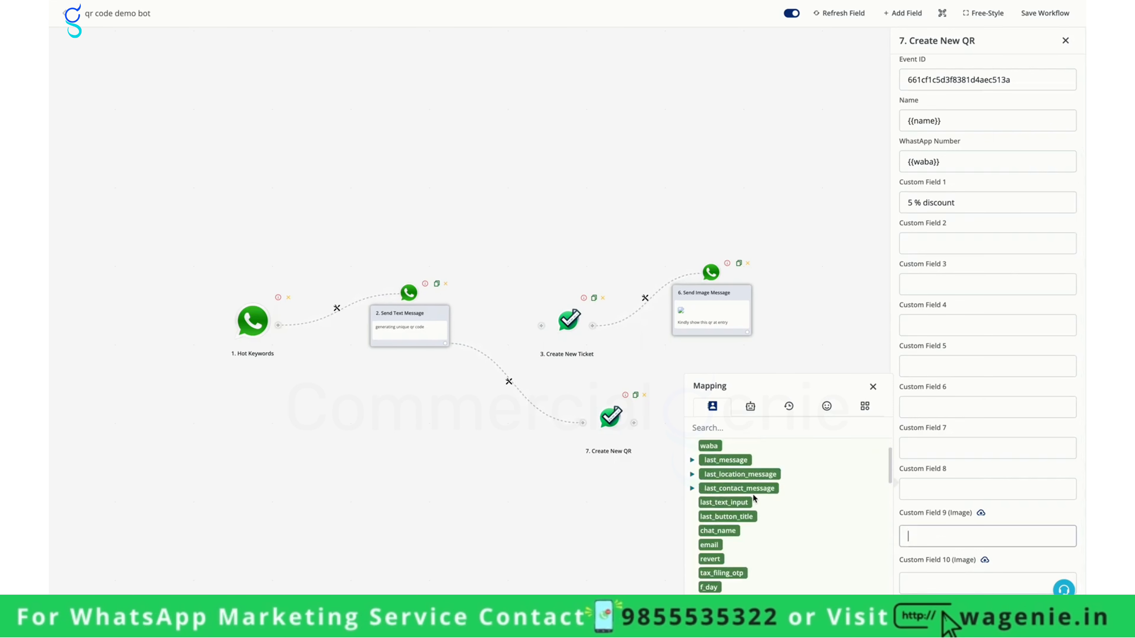
click(872, 386)
Step: Test-run the Create New QR action and examine the QR image link and custom field values in its captured ticket output
scroll(956, 246, up, 3)
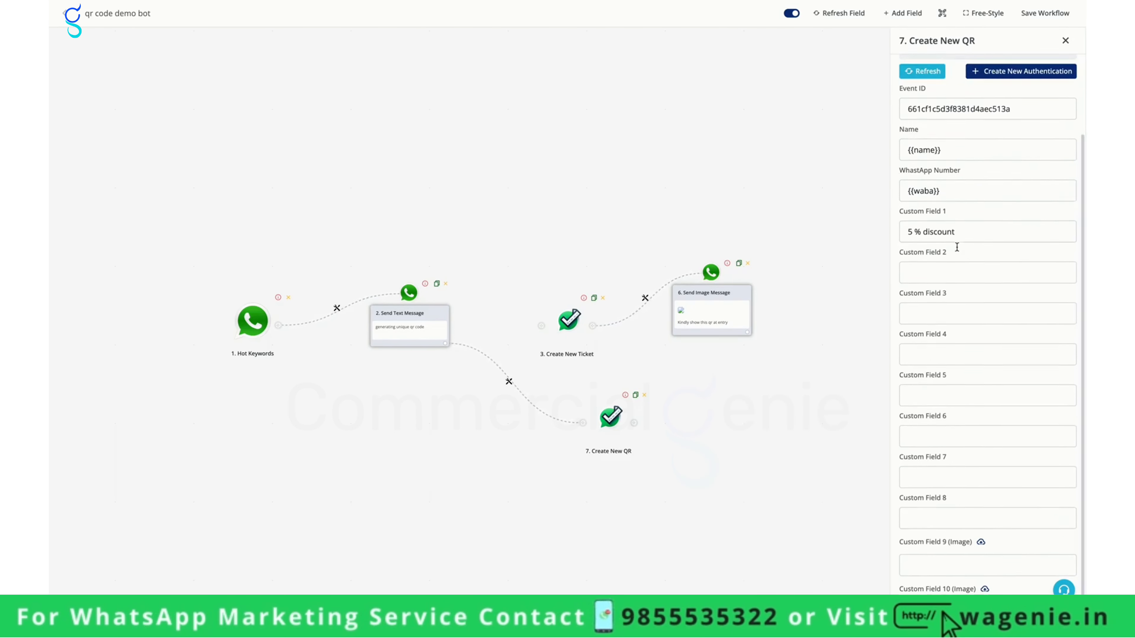
scroll(956, 247, down, 3)
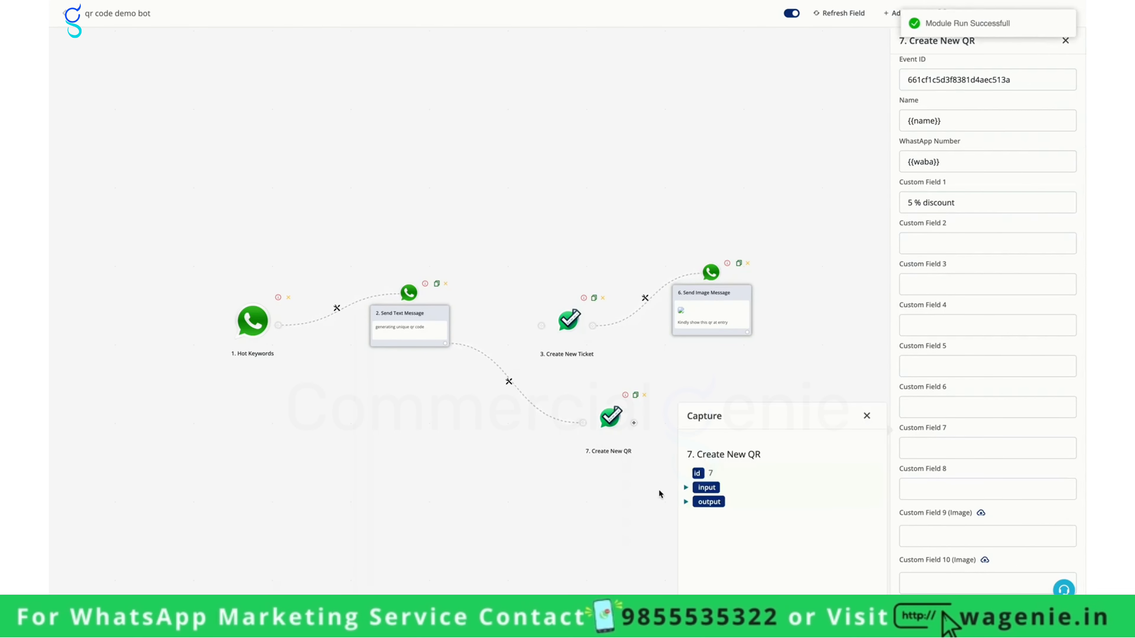
click(686, 502)
click(693, 530)
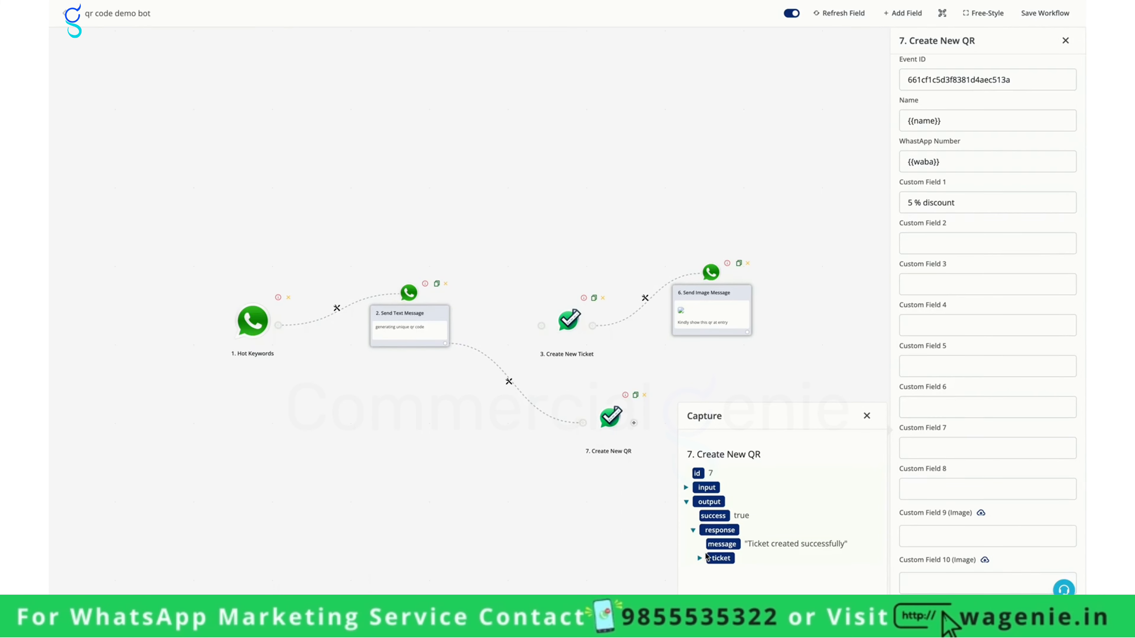
click(700, 559)
scroll(715, 514, down, 10)
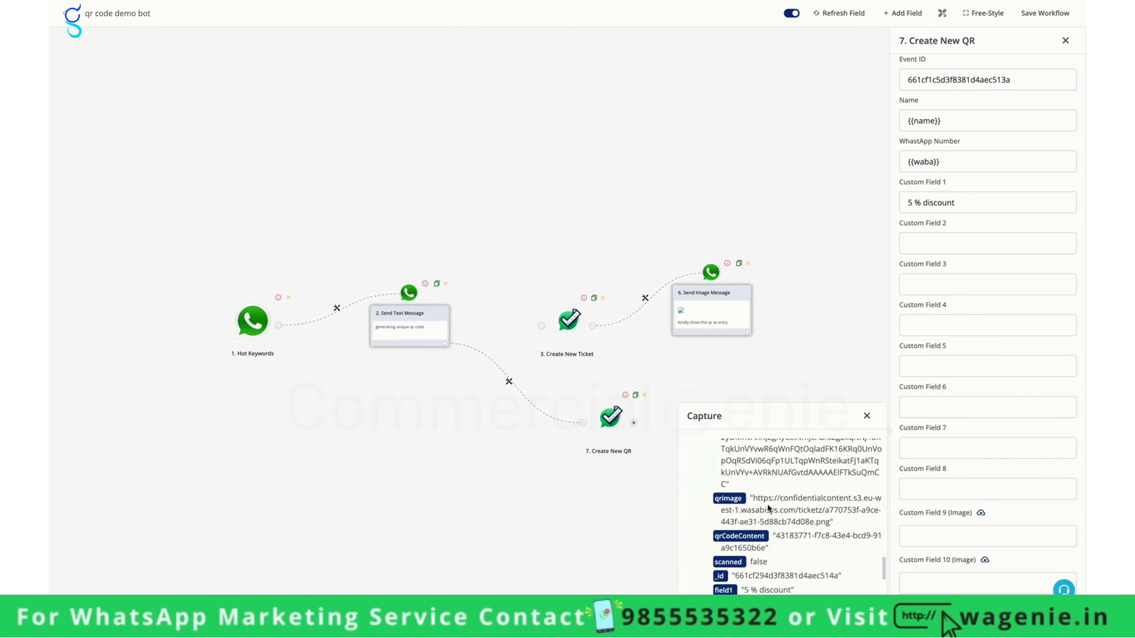
drag(752, 471, 832, 500)
scroll(832, 500, down, 3)
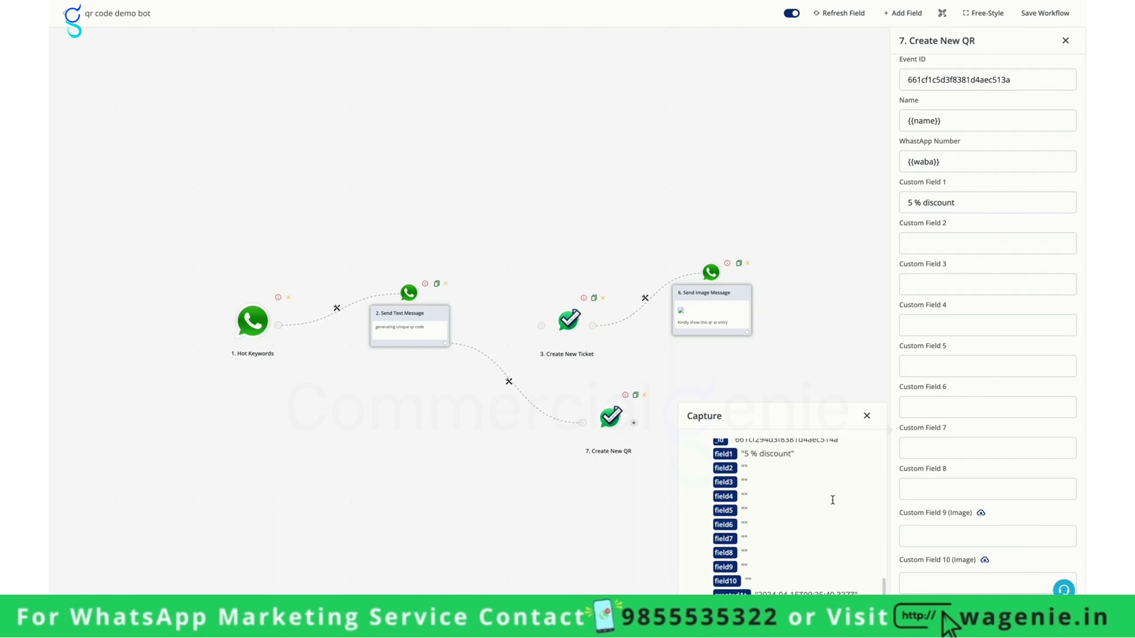
click(866, 415)
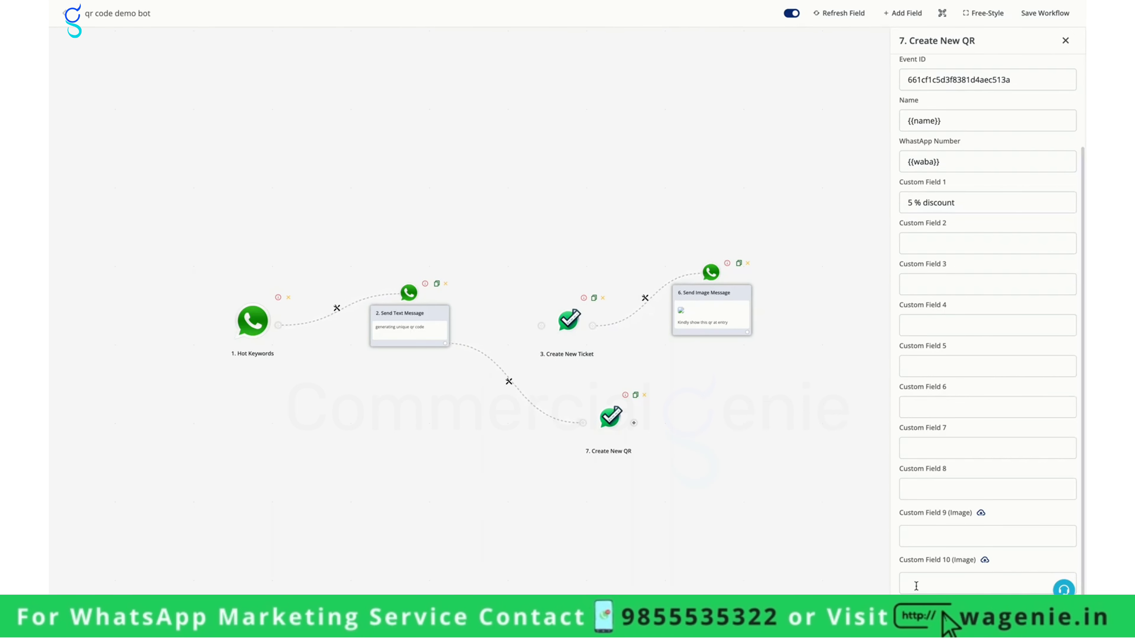
click(908, 603)
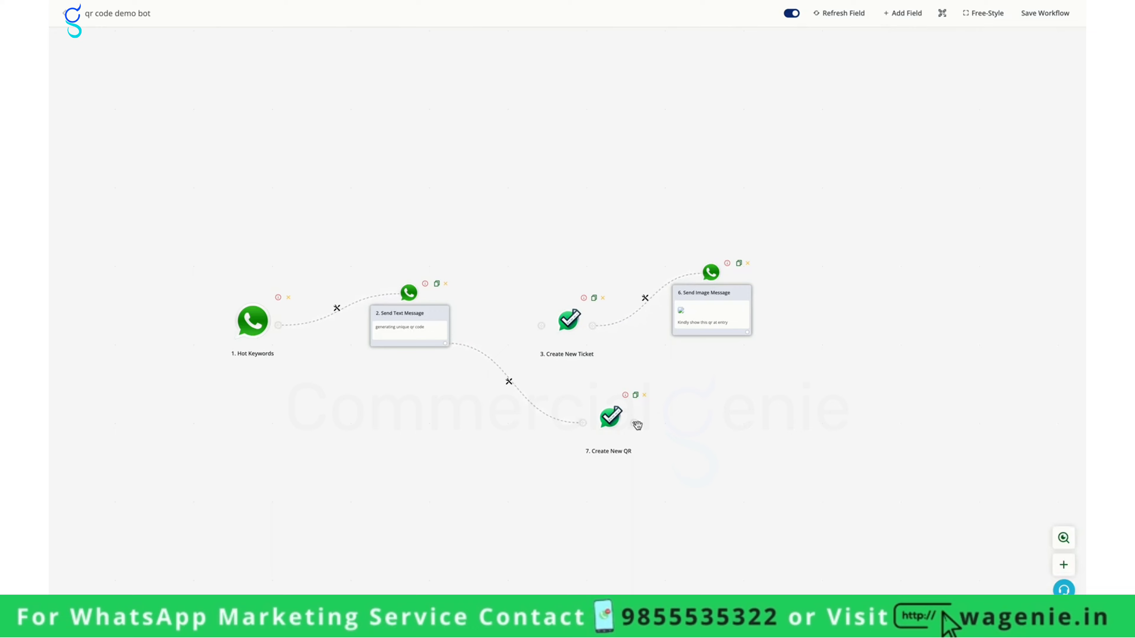
Step: Add a Send Image Message after the Create New QR action with the caption "Show this qr code at entry"
click(634, 424)
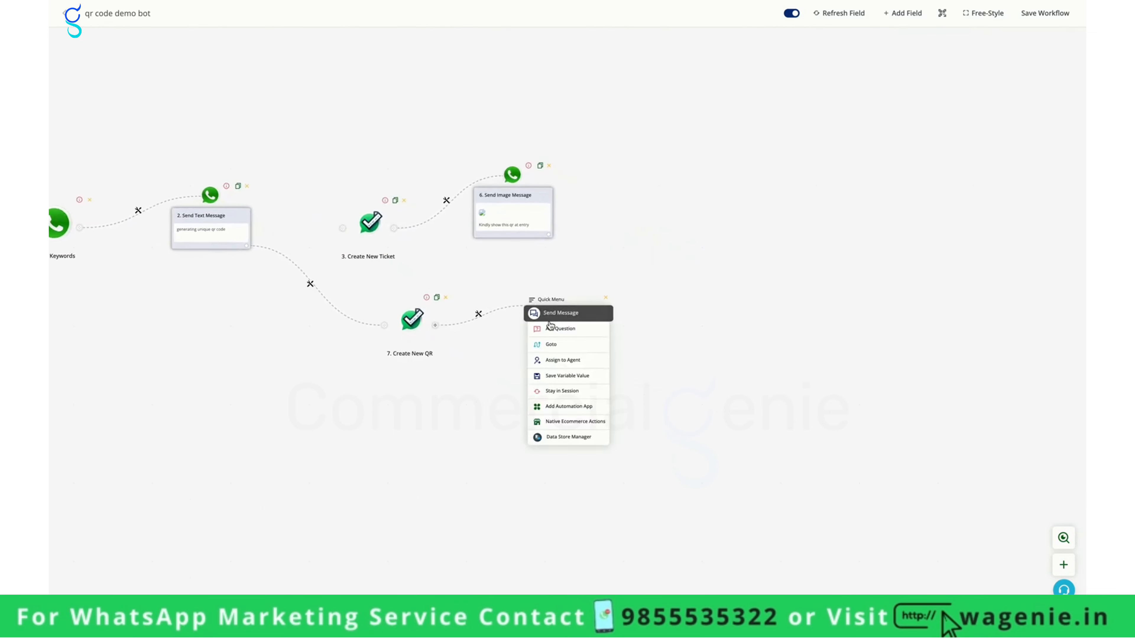
click(551, 321)
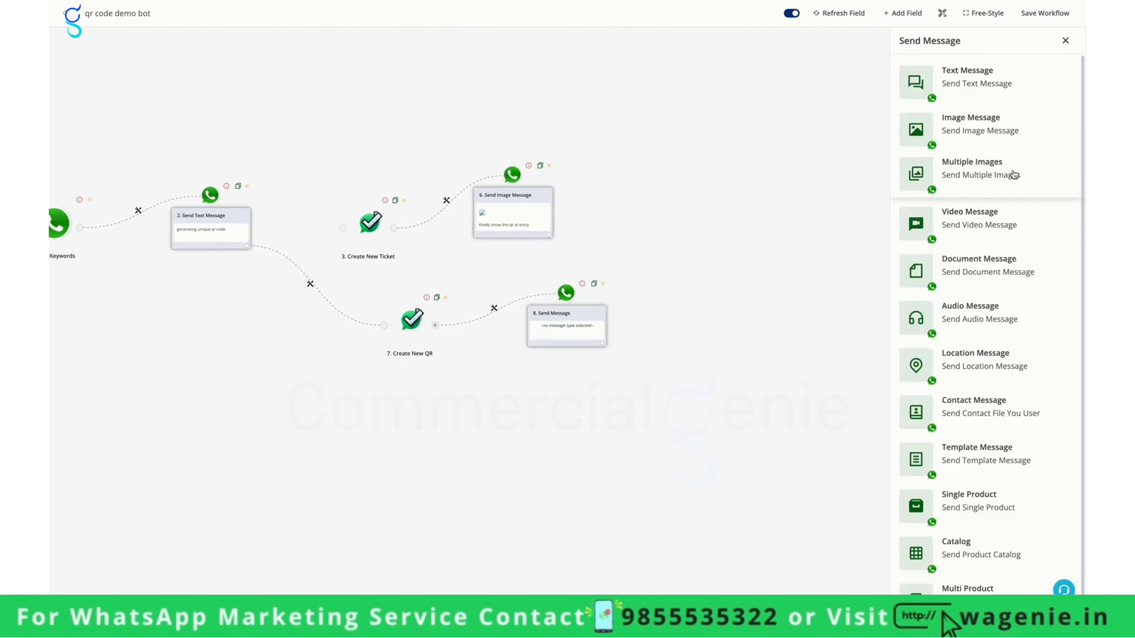
click(992, 134)
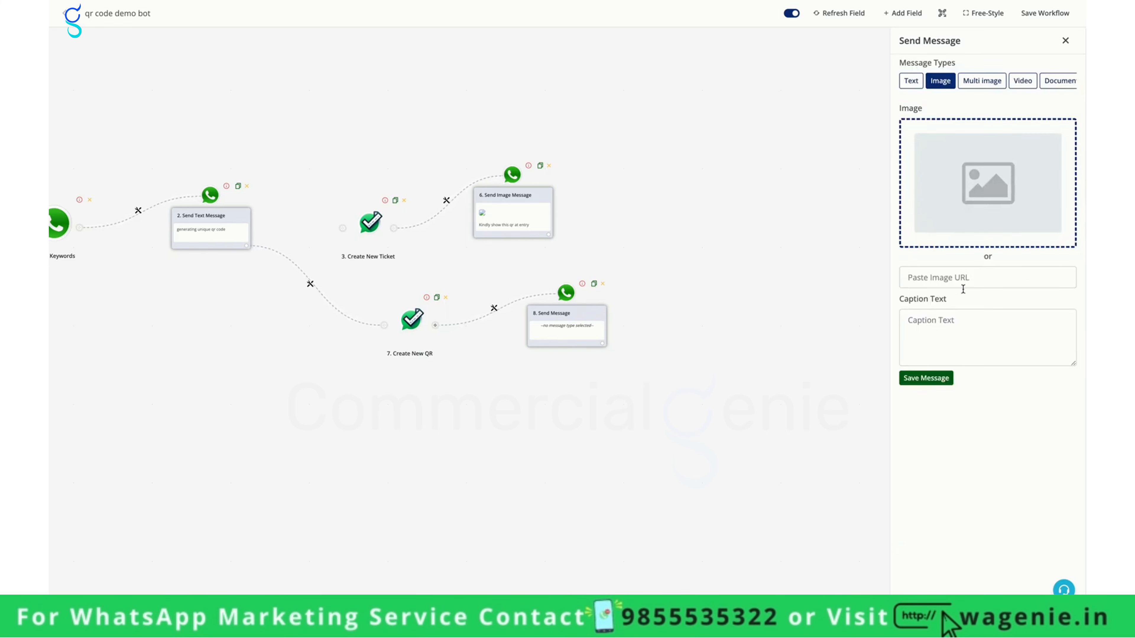
click(954, 285)
click(952, 320)
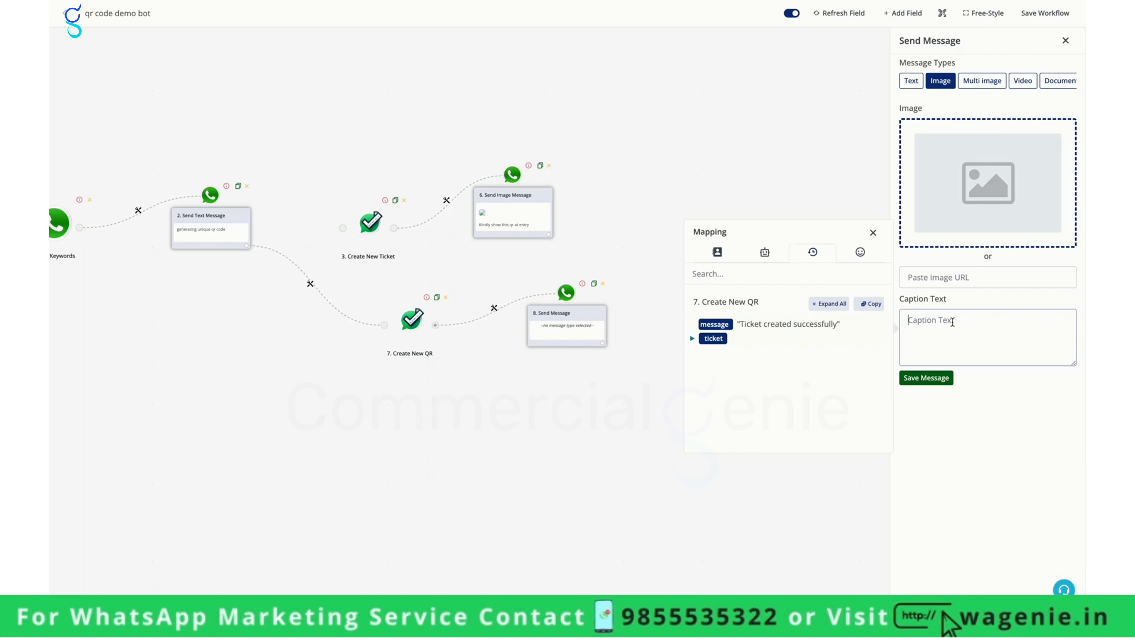
text(Show this qr code at entry)
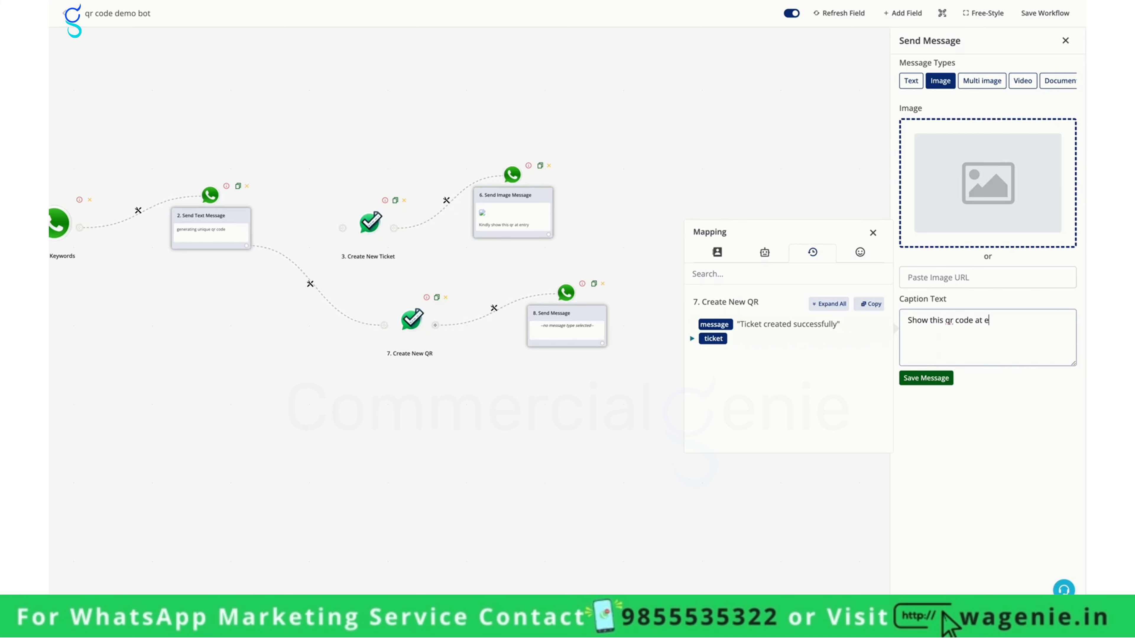
Step: Insert the qrimage variable from the Create New QR ticket output below the text in the image message's caption
click(922, 277)
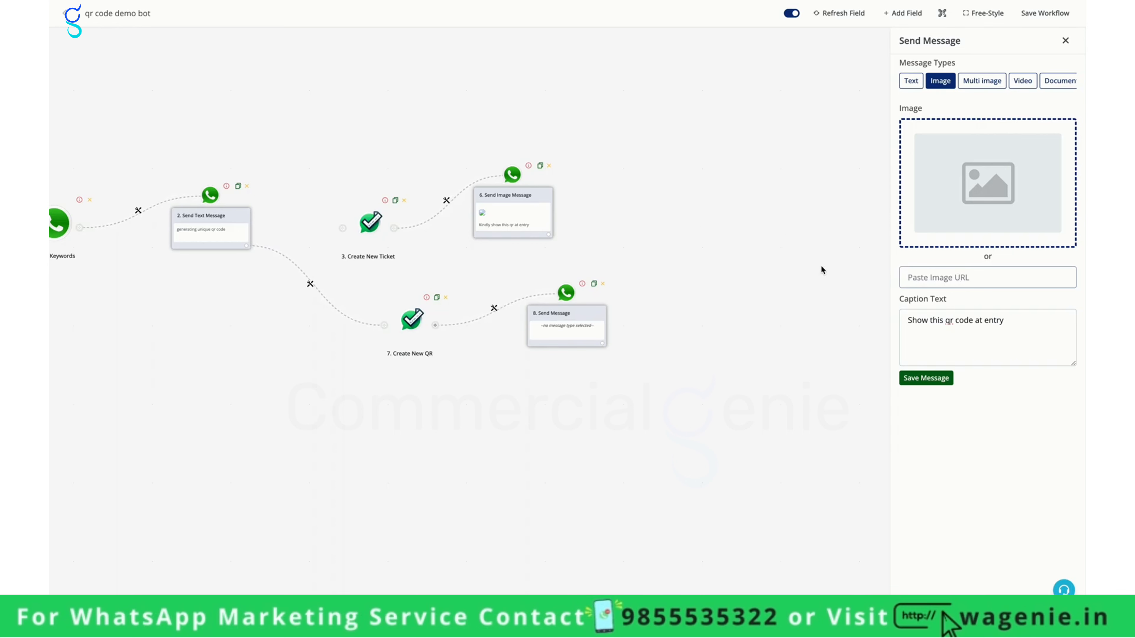
click(1022, 317)
key(Return)
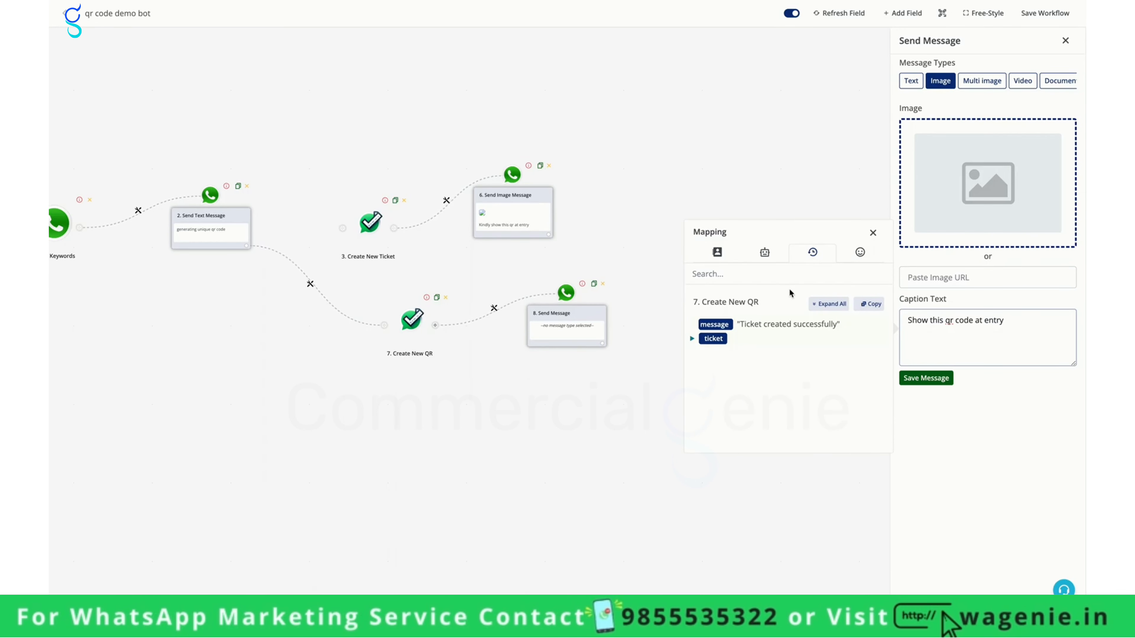
click(761, 250)
click(826, 252)
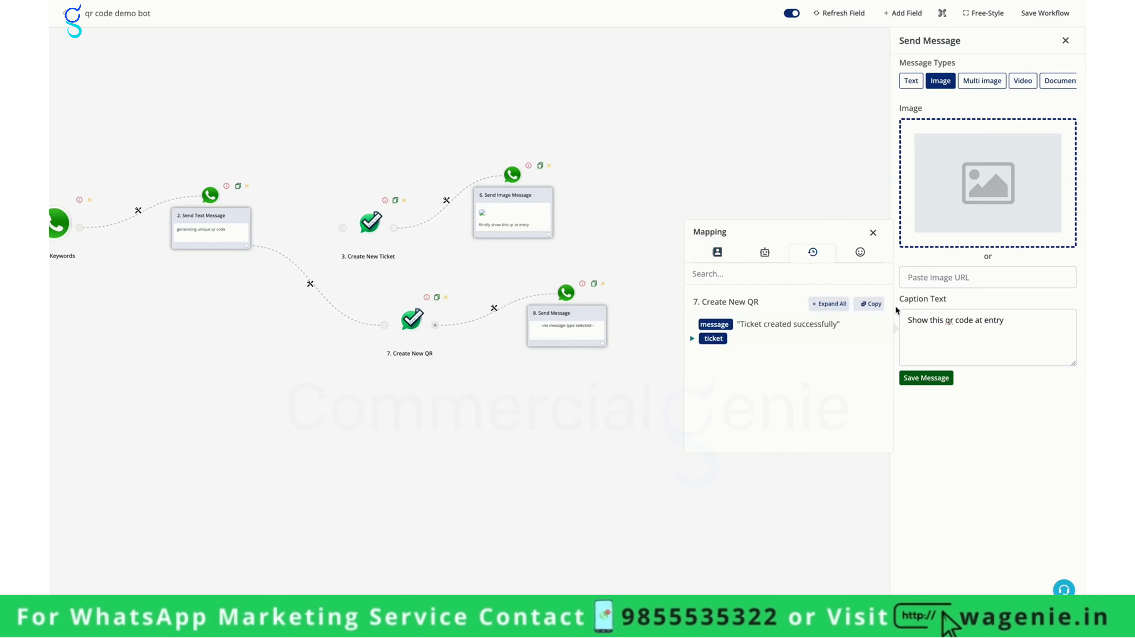
click(827, 303)
scroll(763, 399, down, 1)
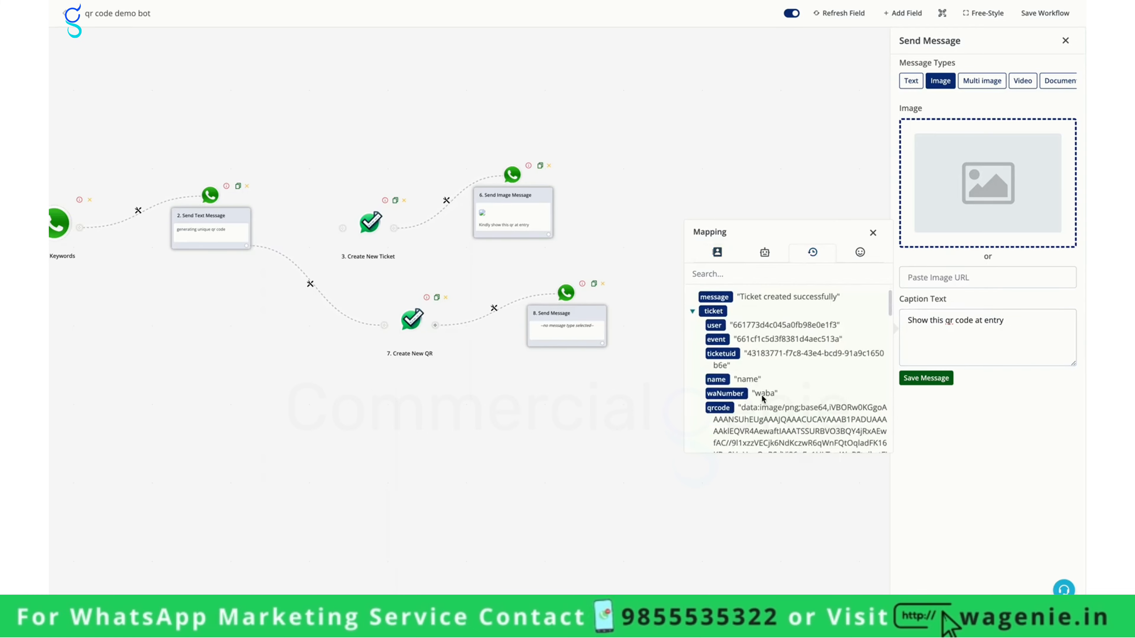
scroll(762, 397, down, 10)
scroll(762, 395, up, 5)
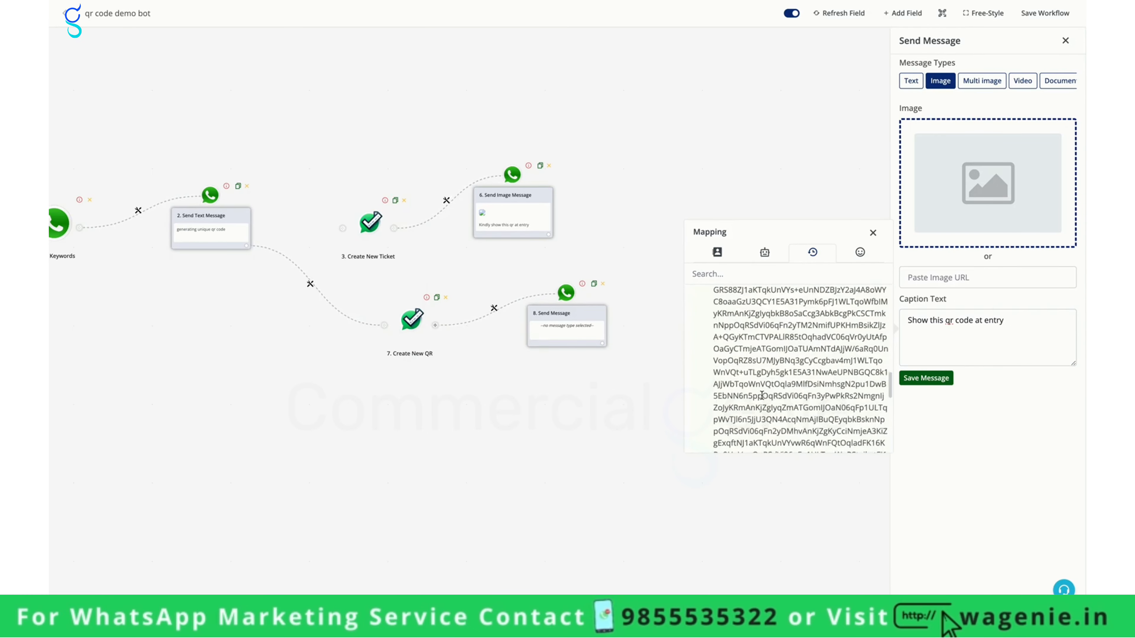
scroll(761, 394, down, 4)
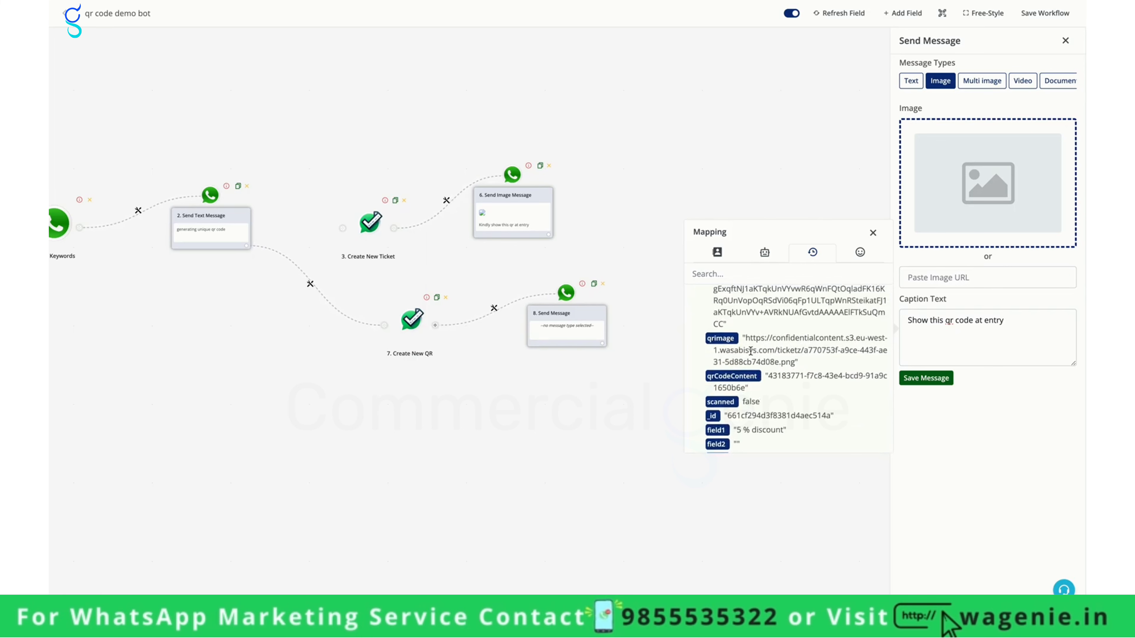
click(720, 338)
Step: Move the {{7.ticket.qrimage}} variable from the caption to the image URL of the message
triple_click(944, 357)
key(ctrl+c)
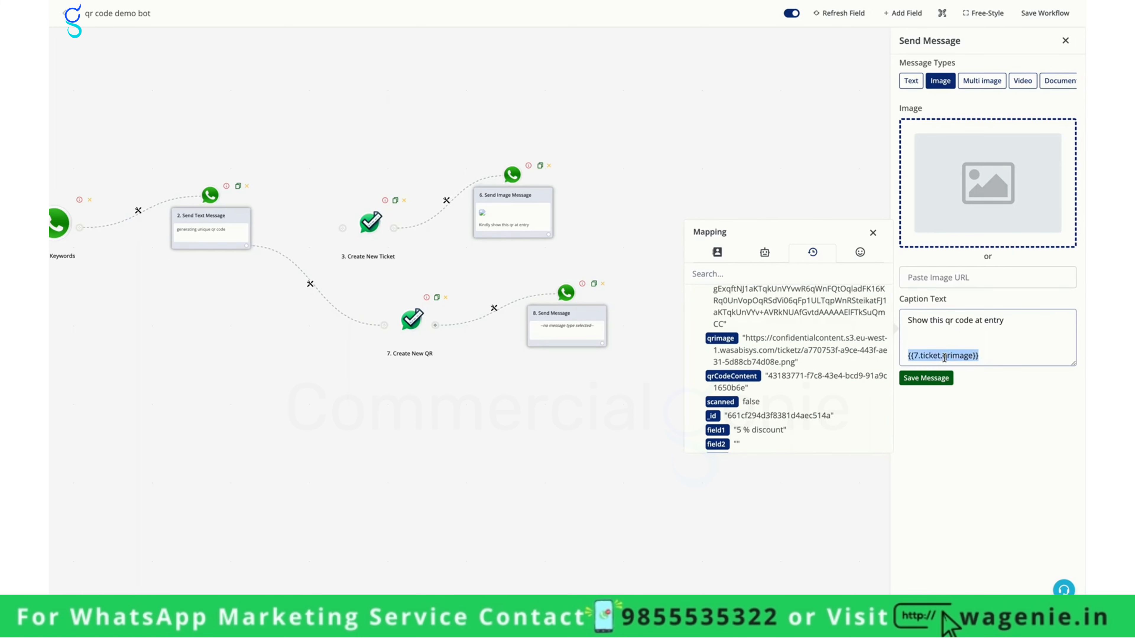
key(BackSpace)
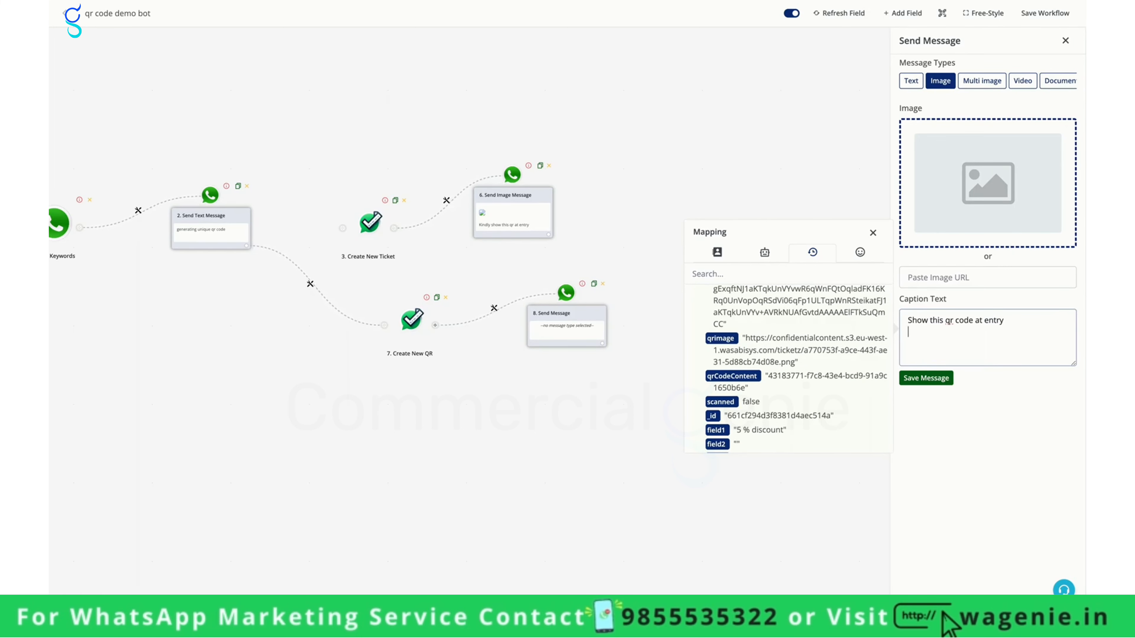
click(945, 278)
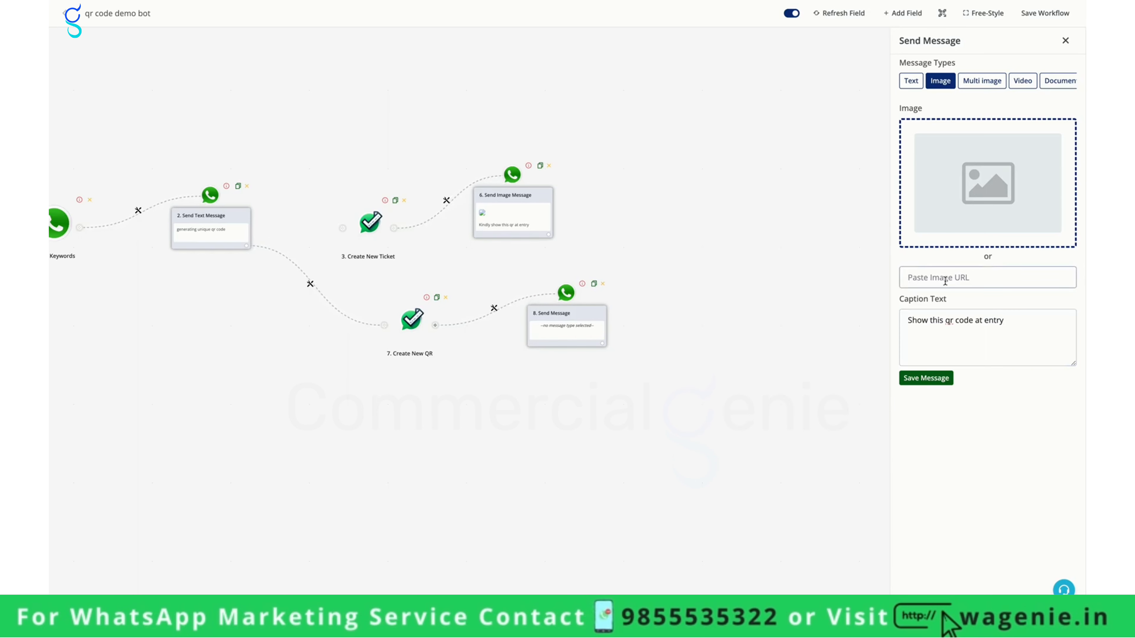
key(ctrl+v)
drag(990, 279, 907, 277)
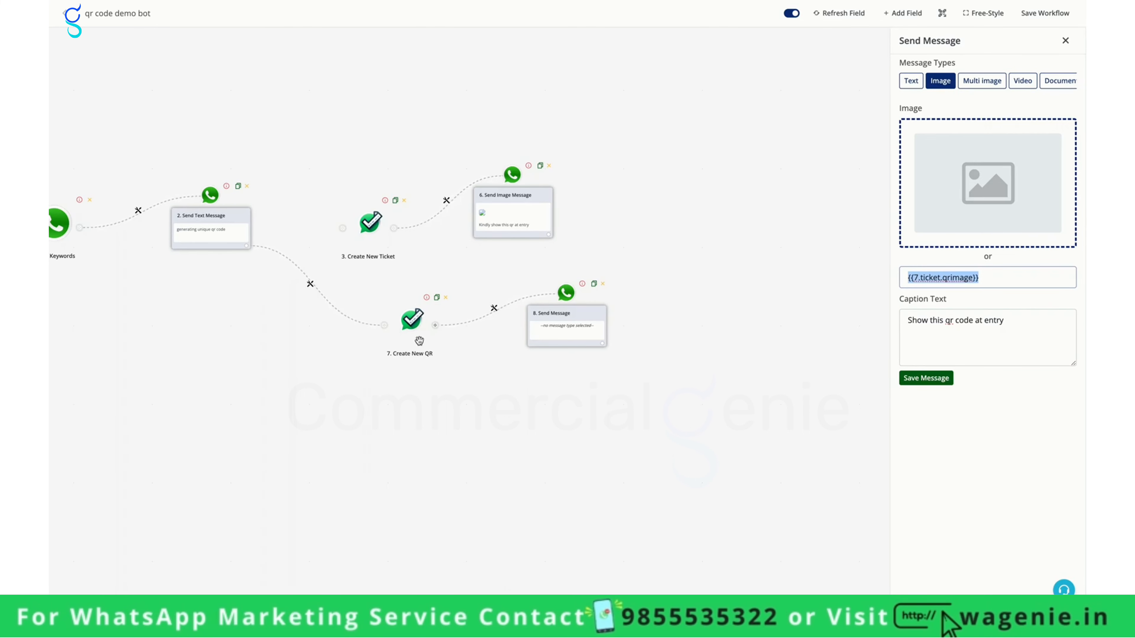
Step: Save the image message and the whole workflow
click(946, 378)
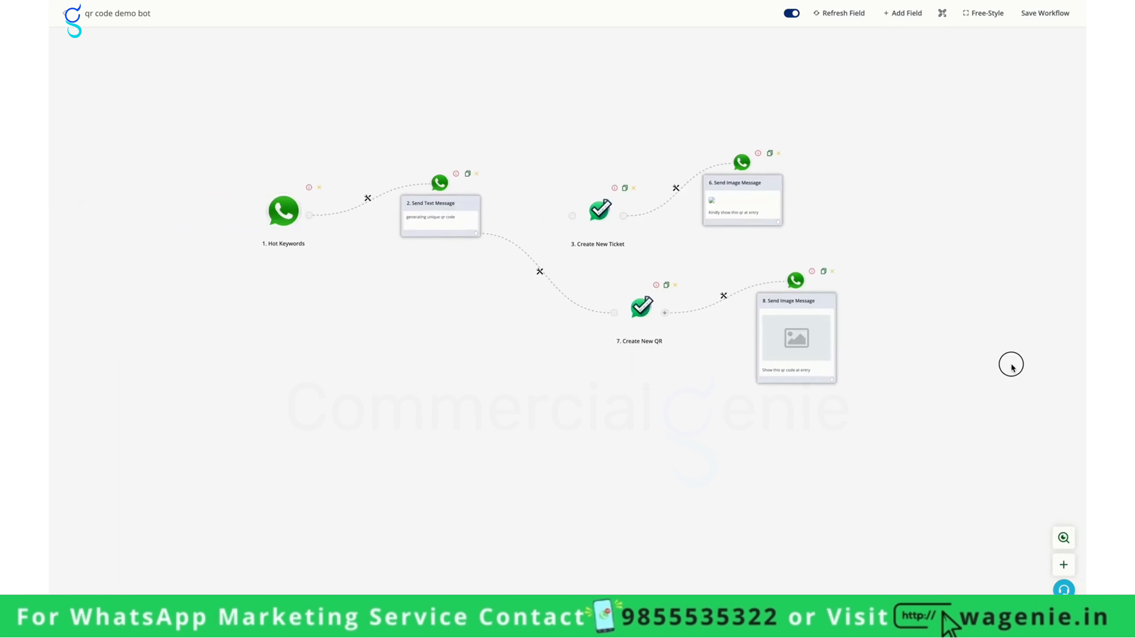
click(1056, 13)
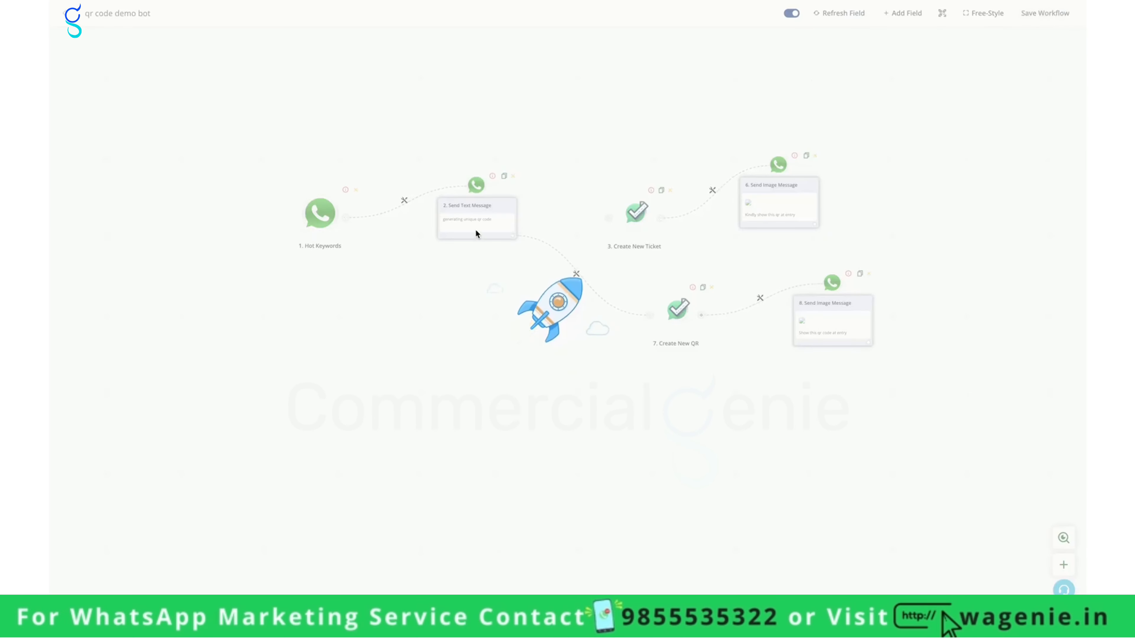